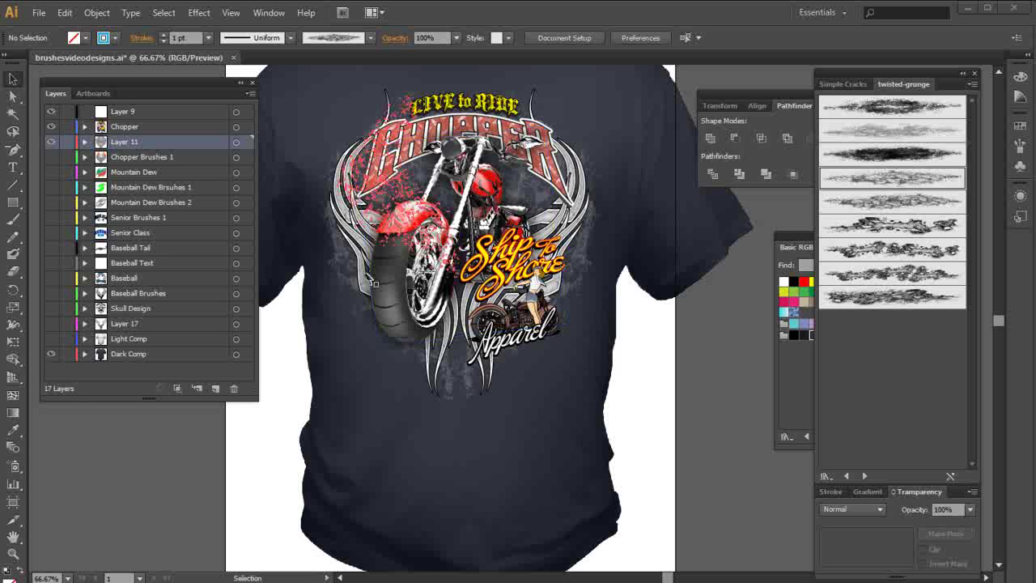
- Hide Layer 11 and create a new empty layer directly above it
key(ctrl+z)
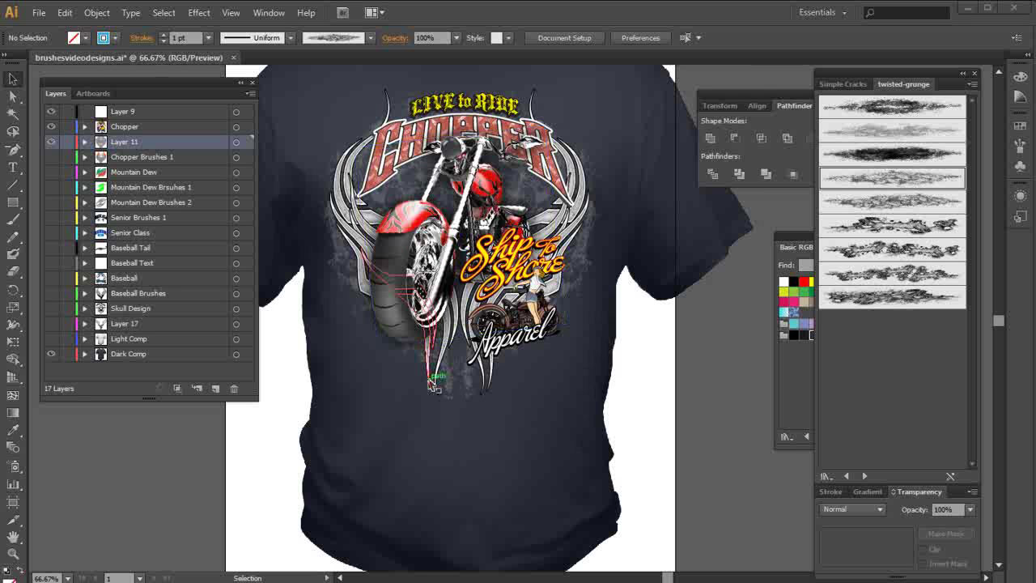
click(51, 142)
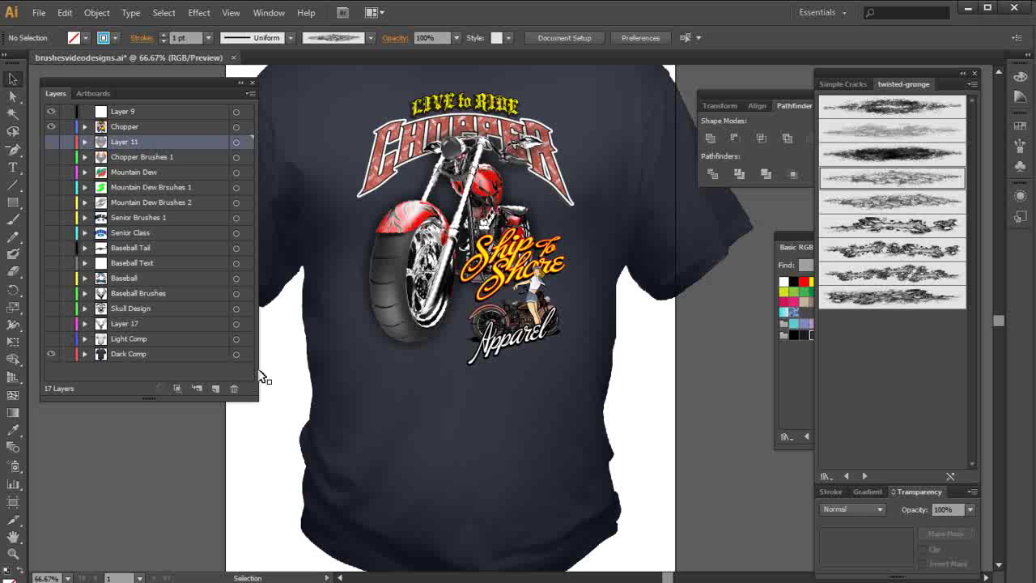
click(212, 390)
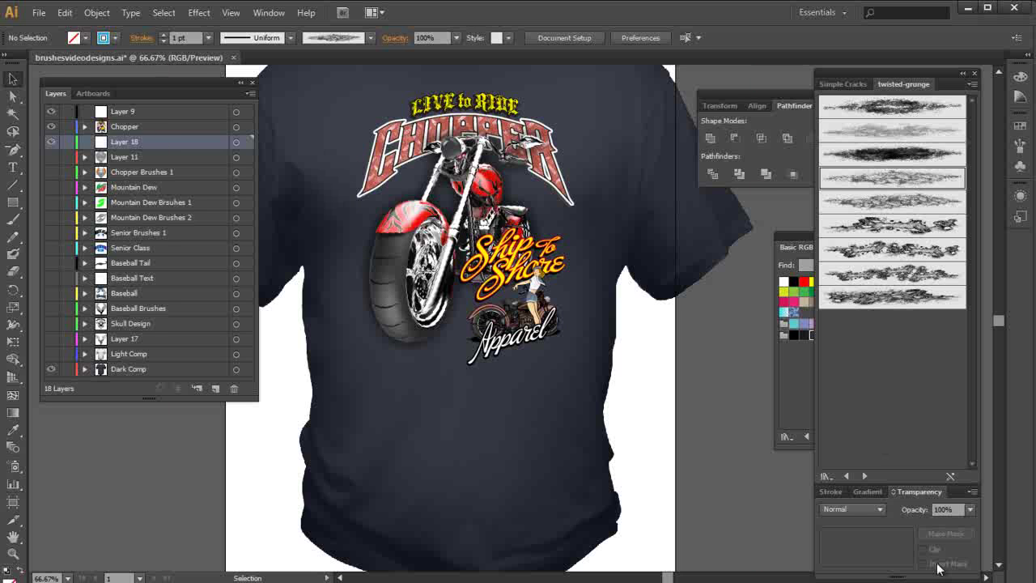
- Load the Cracked Shapes brush library from the Illustrator Brushes collection and choose its second brush
click(828, 477)
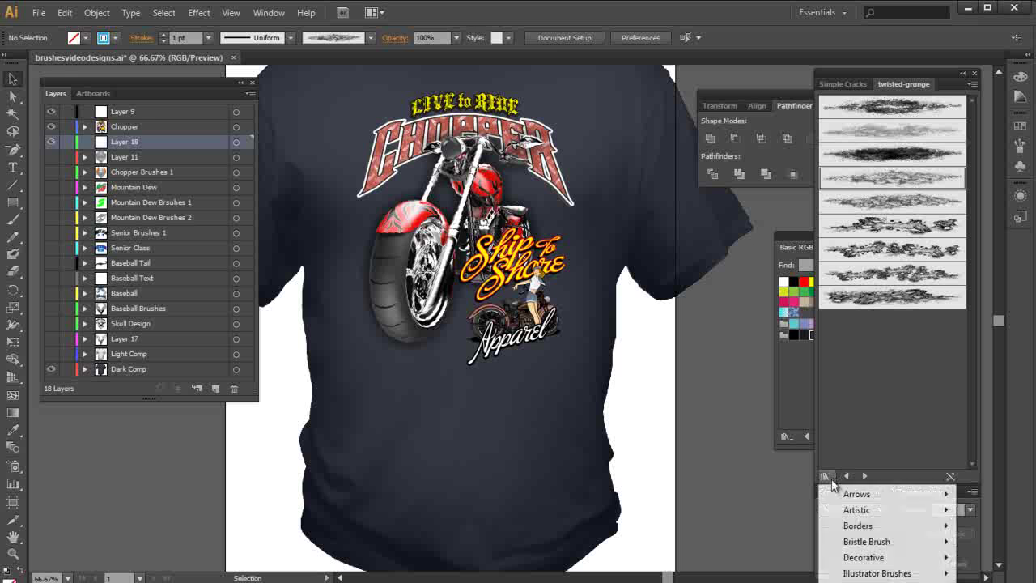
mouse_move(879, 572)
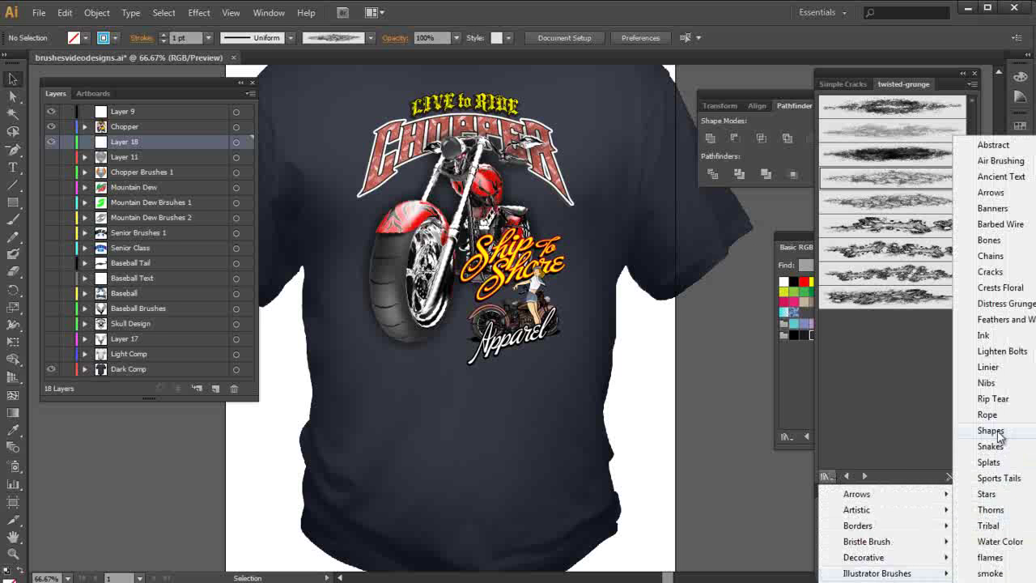
mouse_move(966, 436)
click(885, 446)
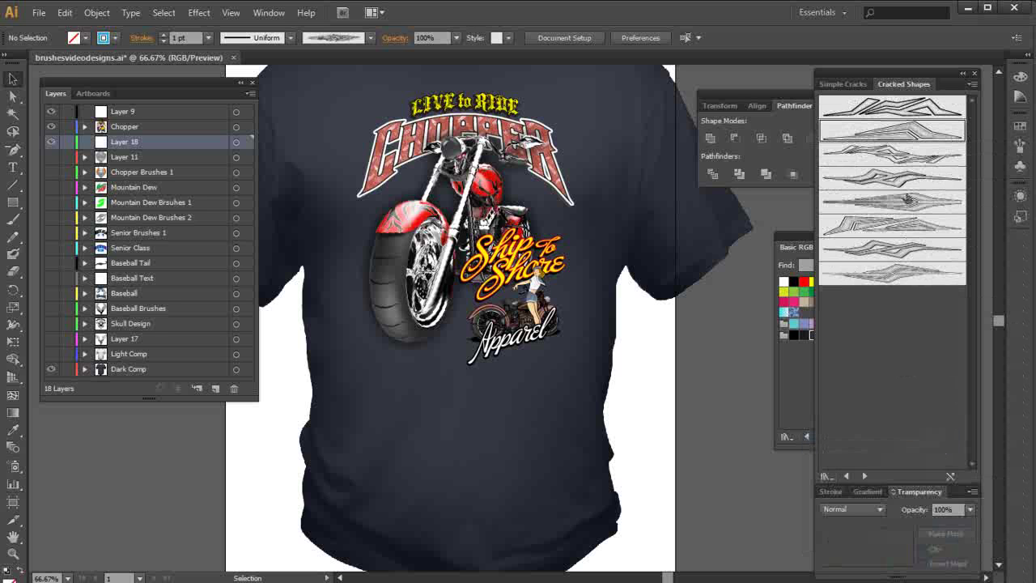
click(917, 138)
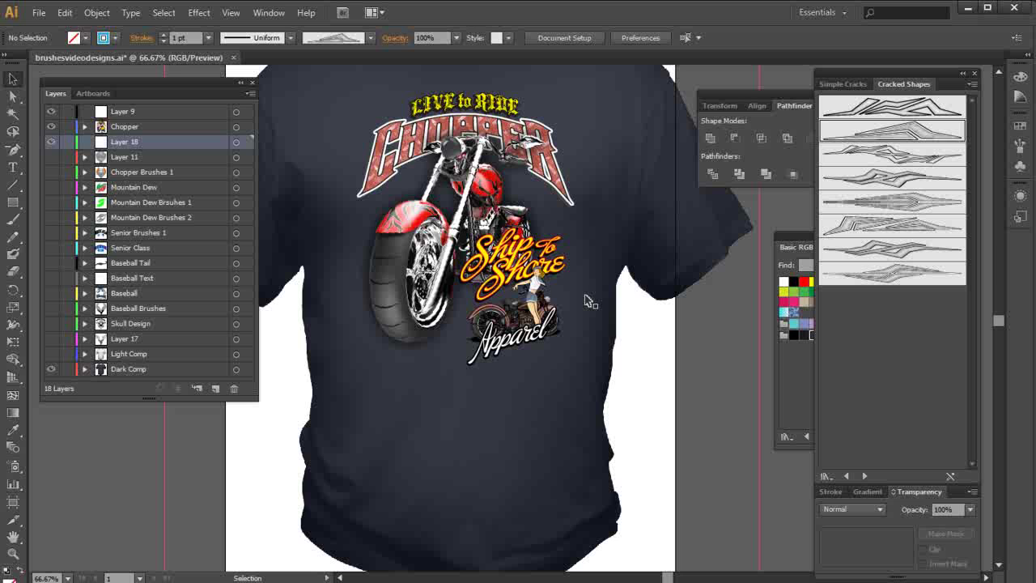
click(13, 221)
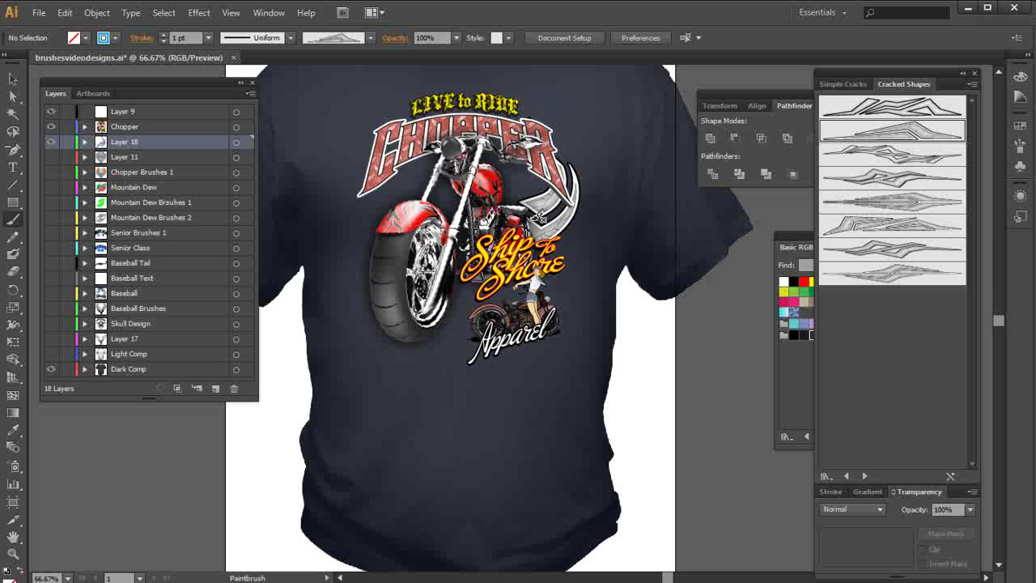
key(v)
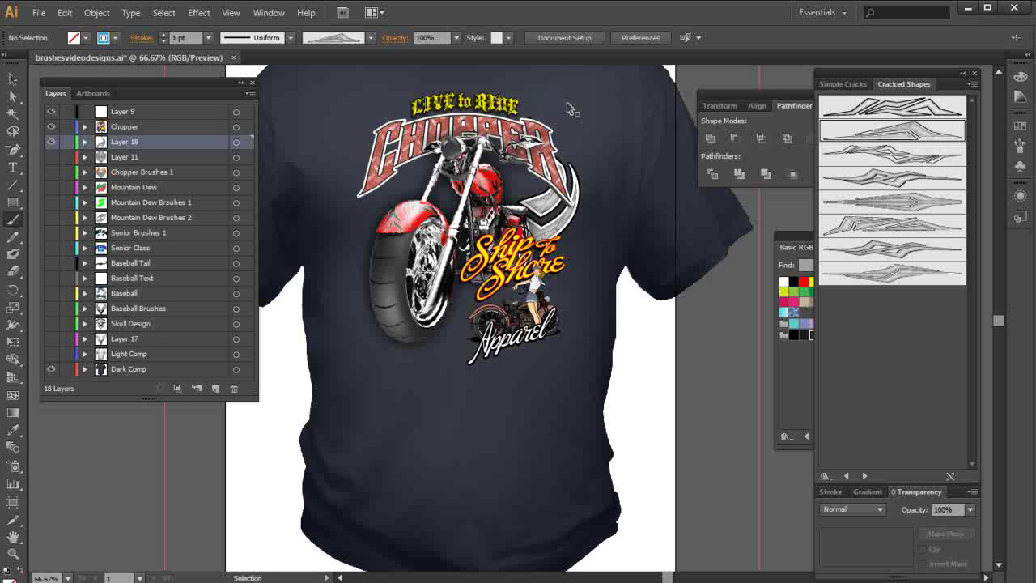
key(ctrl+z)
- Paint a long curved brush stroke down the motorcycle's right side, behind the lettering, and set its stroke weight to 0.75 pt
key(b)
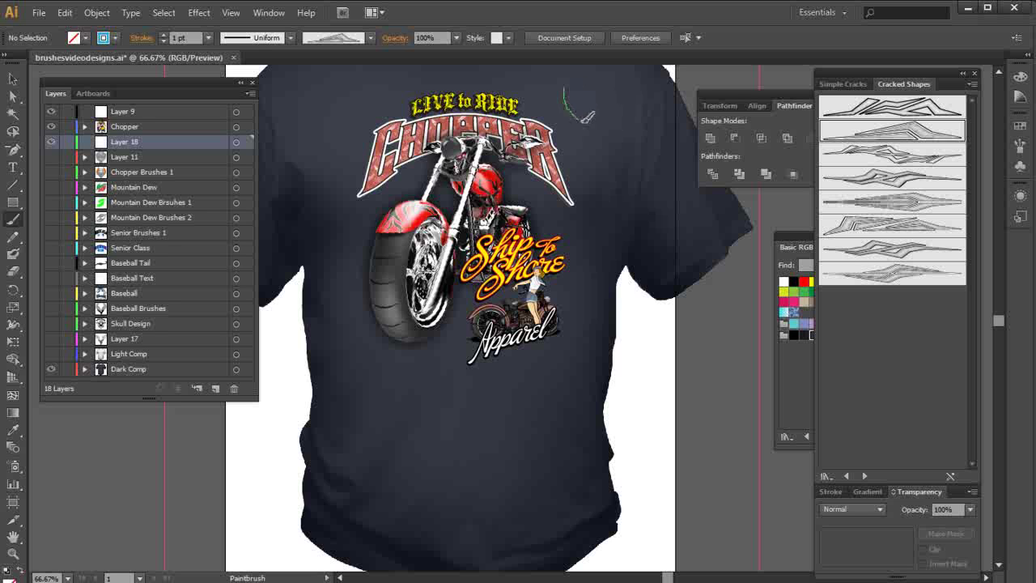
mouse_move(602, 172)
mouse_down()
mouse_move(593, 204)
mouse_move(528, 270)
mouse_up()
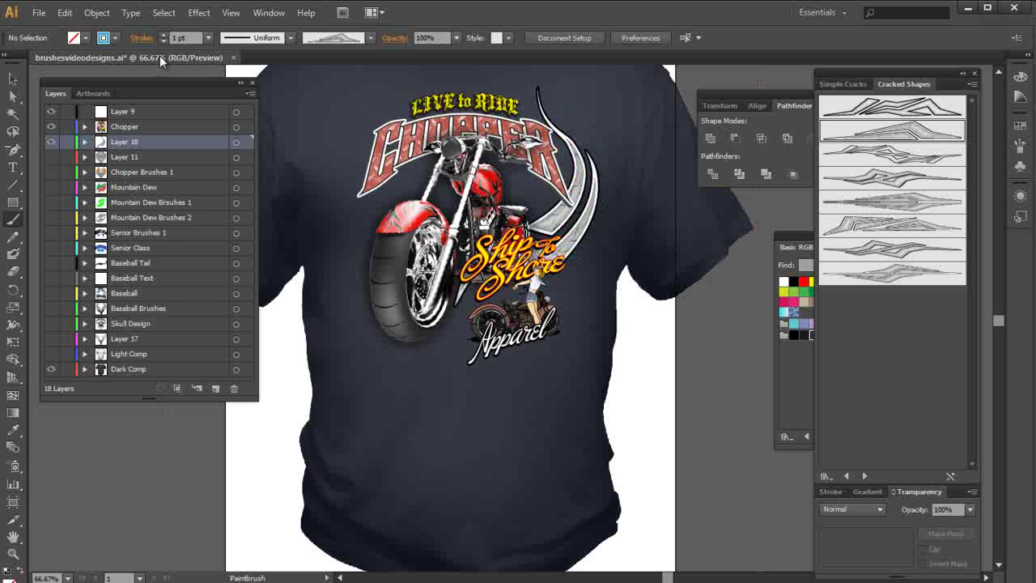
click(12, 78)
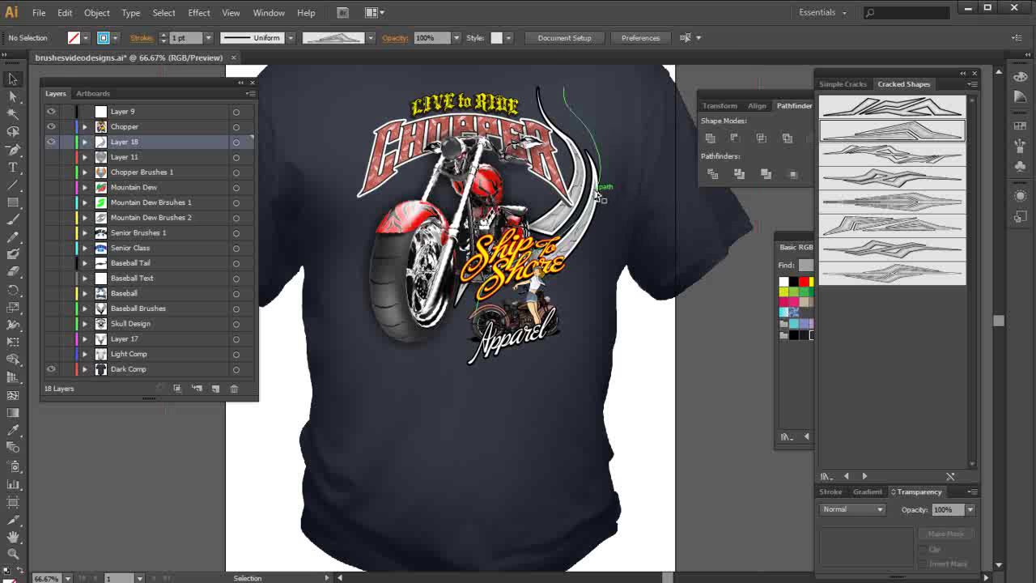
click(597, 197)
click(210, 38)
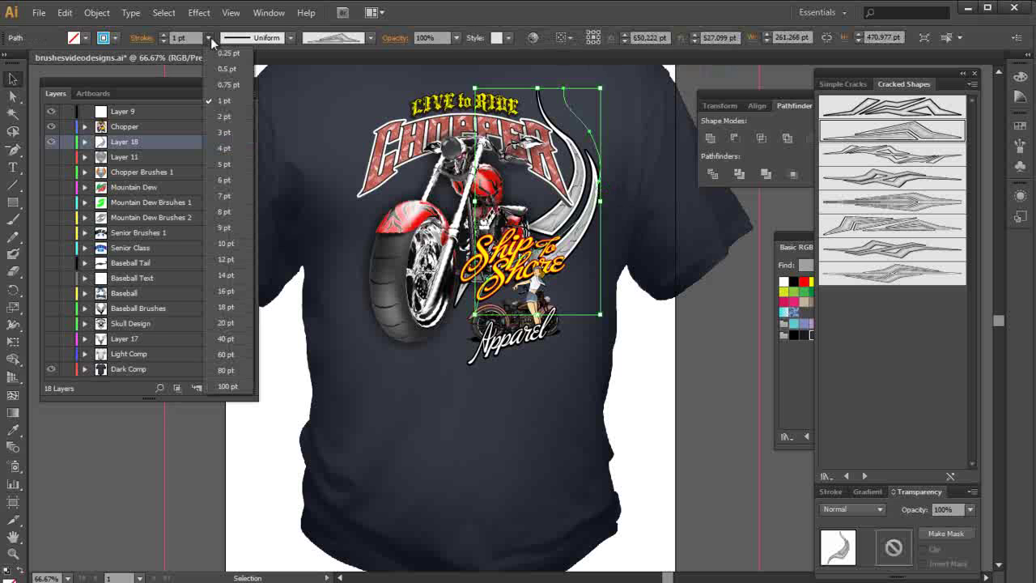
click(220, 85)
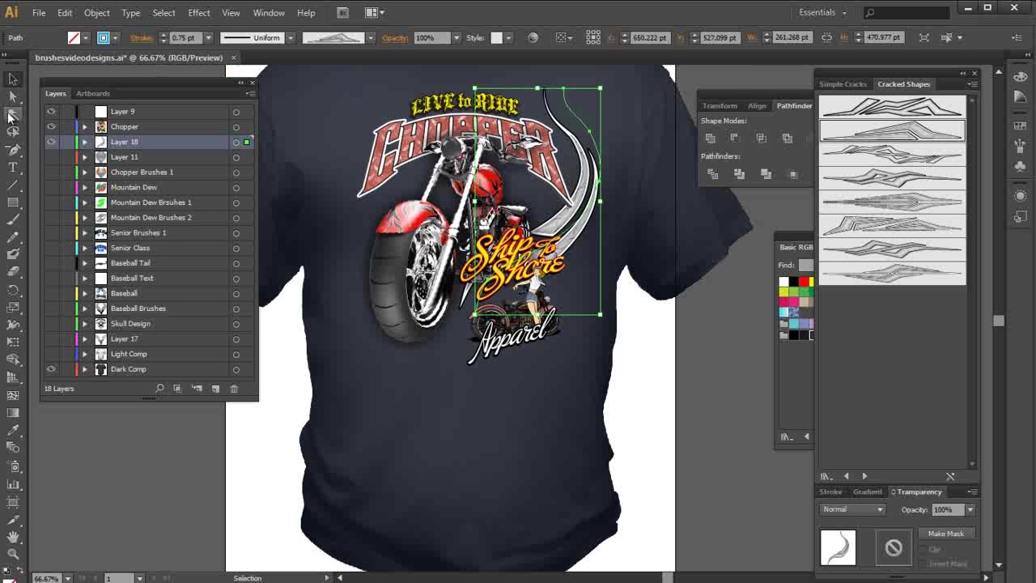
- Smooth the upper part of the curved stroke by deleting an anchor point, adjusting the direction handle and shifting the top end point
click(12, 150)
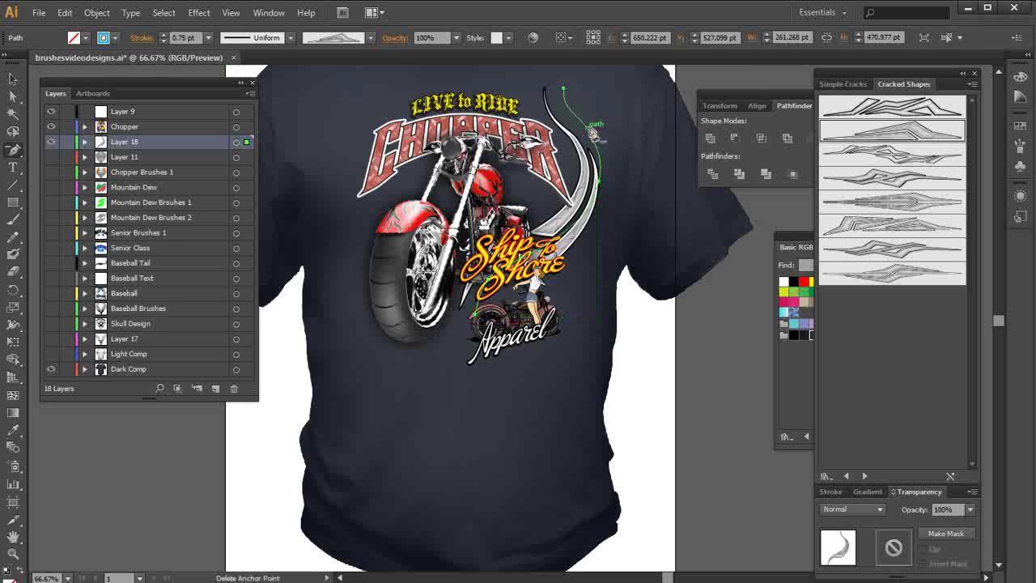
click(599, 170)
click(12, 95)
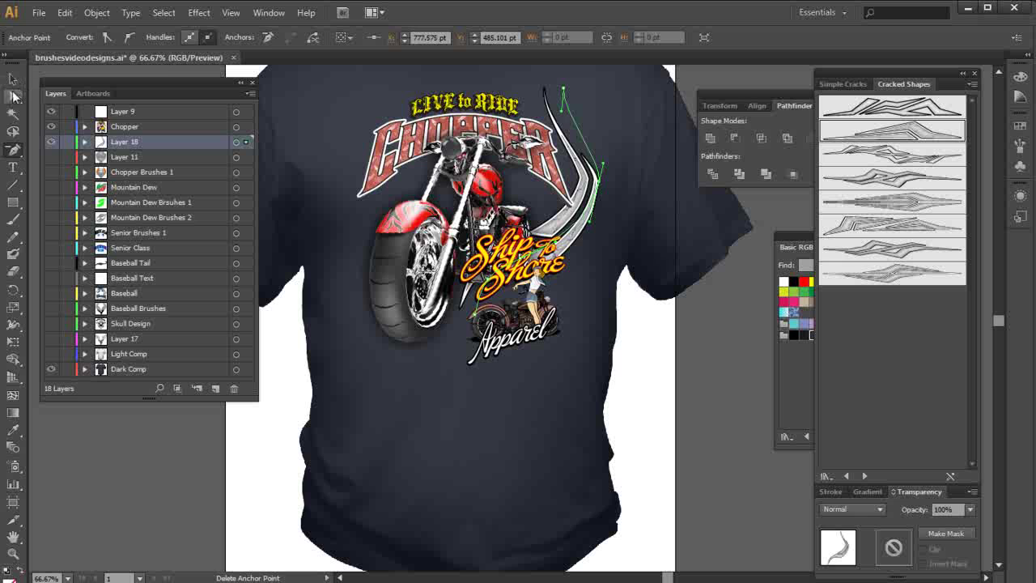
drag(613, 162, 613, 137)
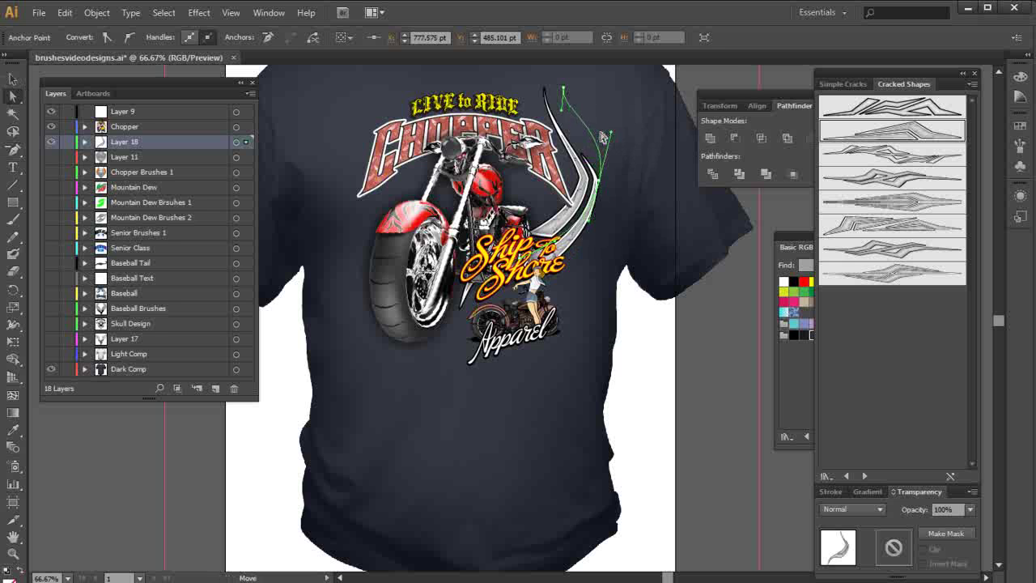
drag(563, 88, 560, 93)
click(607, 136)
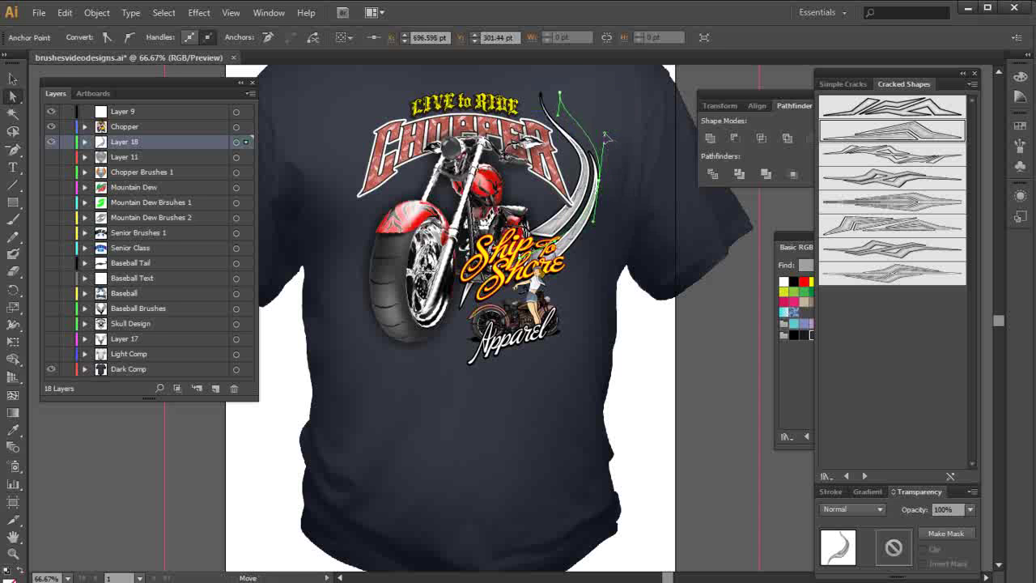
- Move the whole curved stroke slightly left, closer to the CHOPPER lettering, leaving the shirt in place
drag(635, 164, 586, 201)
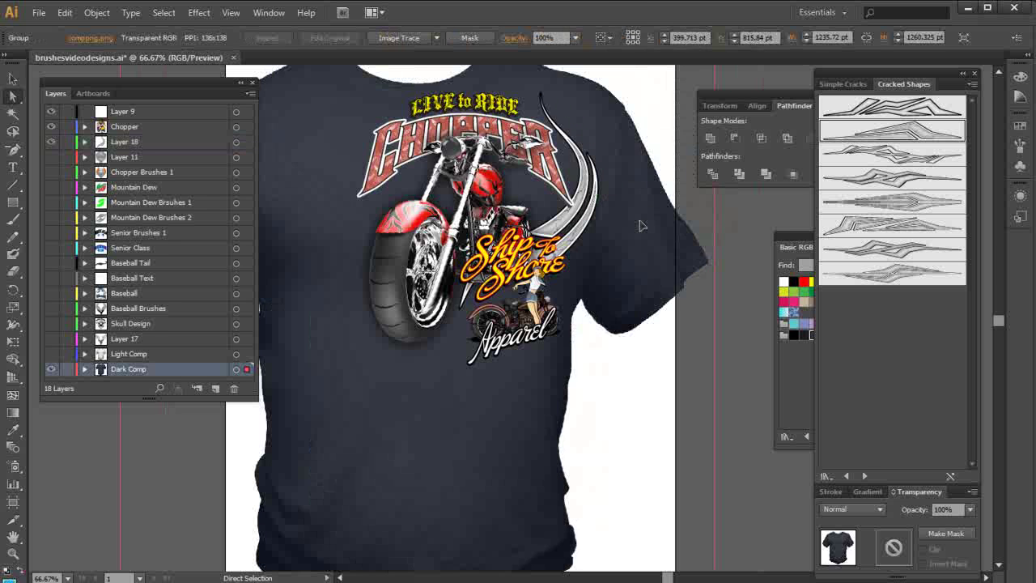
key(ctrl+z)
click(602, 185)
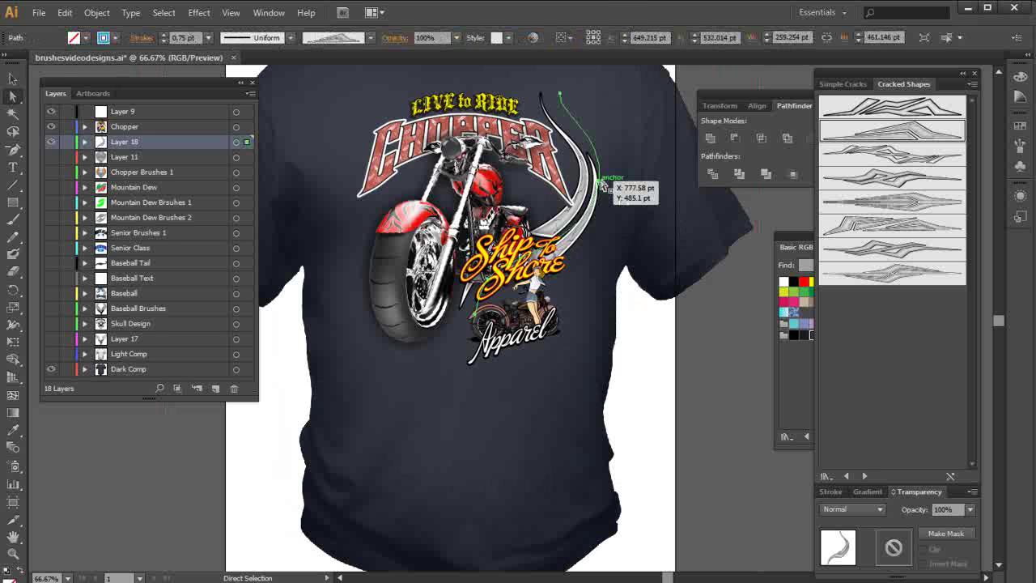
drag(599, 184, 593, 188)
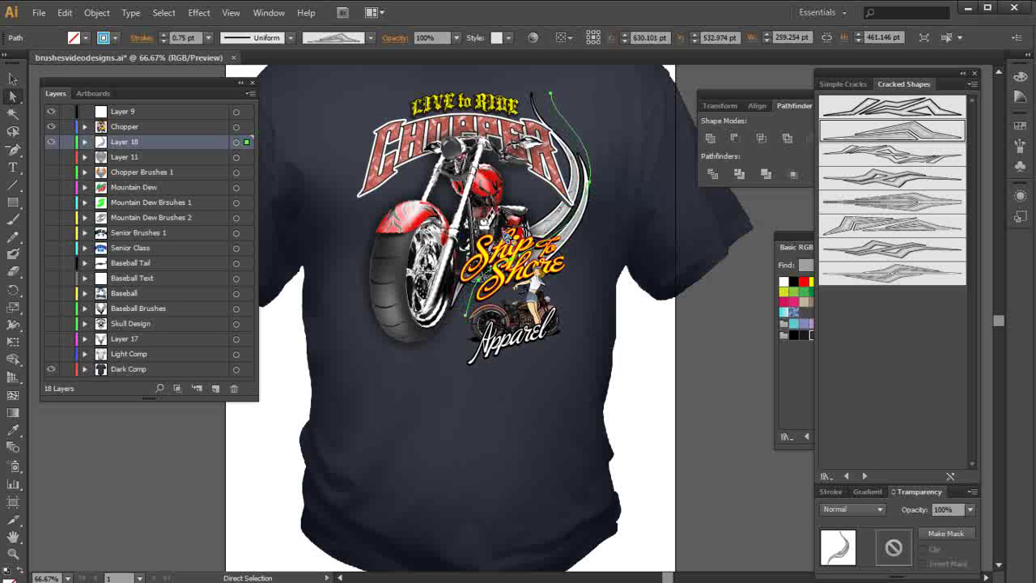
click(13, 219)
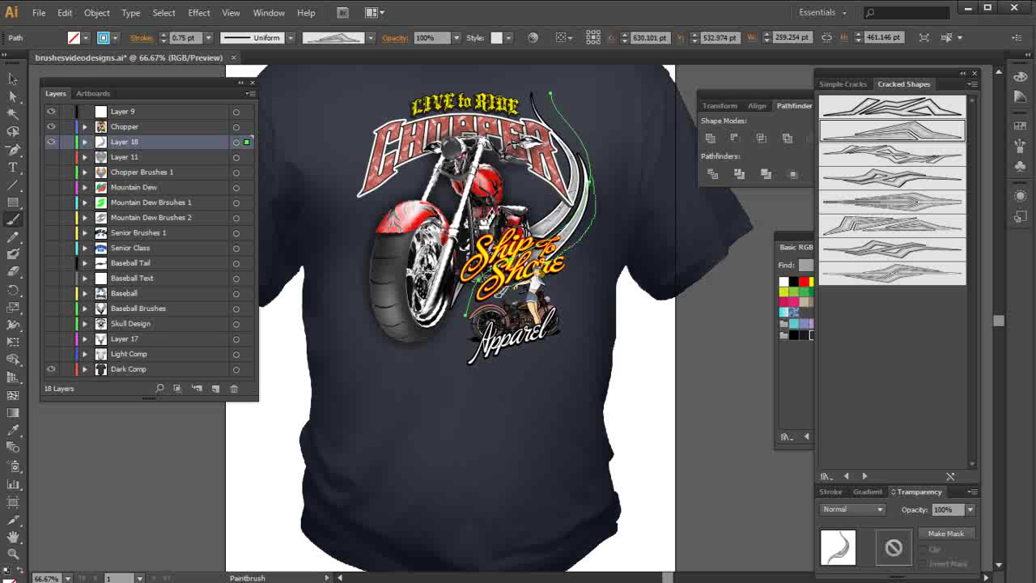
drag(551, 95, 476, 331)
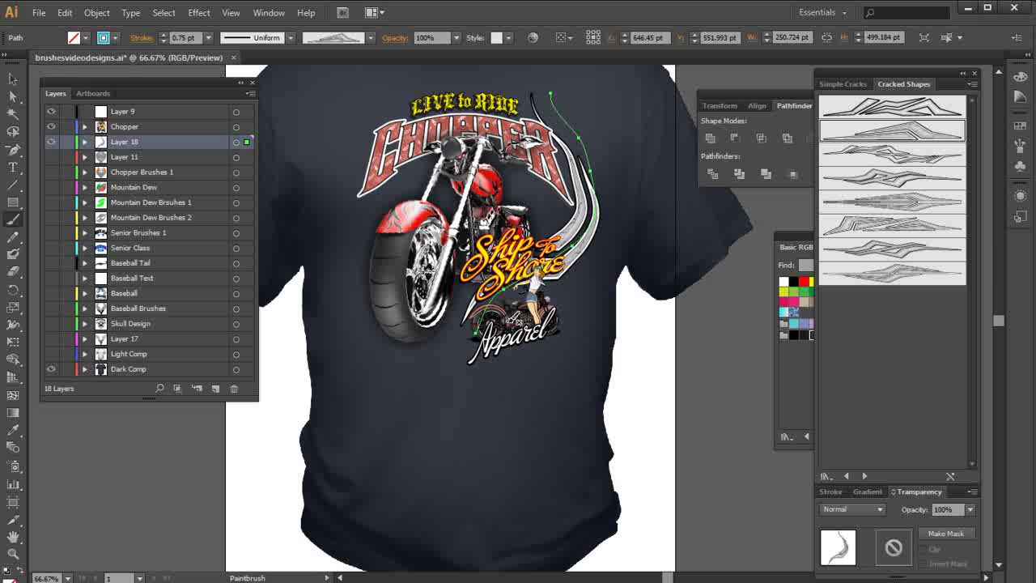
key(ctrl+z)
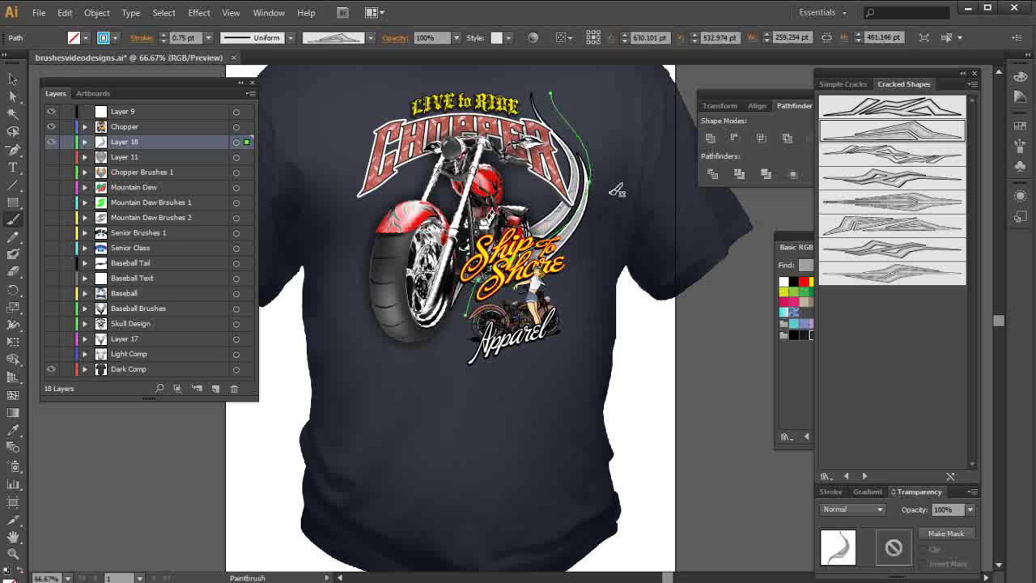
- Paint a second, shorter curved stroke below the first, and reshape it by deleting anchor points and bending its top handle outward
mouse_move(609, 183)
mouse_down()
mouse_move(609, 205)
mouse_move(572, 256)
mouse_move(503, 311)
mouse_move(495, 332)
mouse_up()
key(ctrl+shift+a)
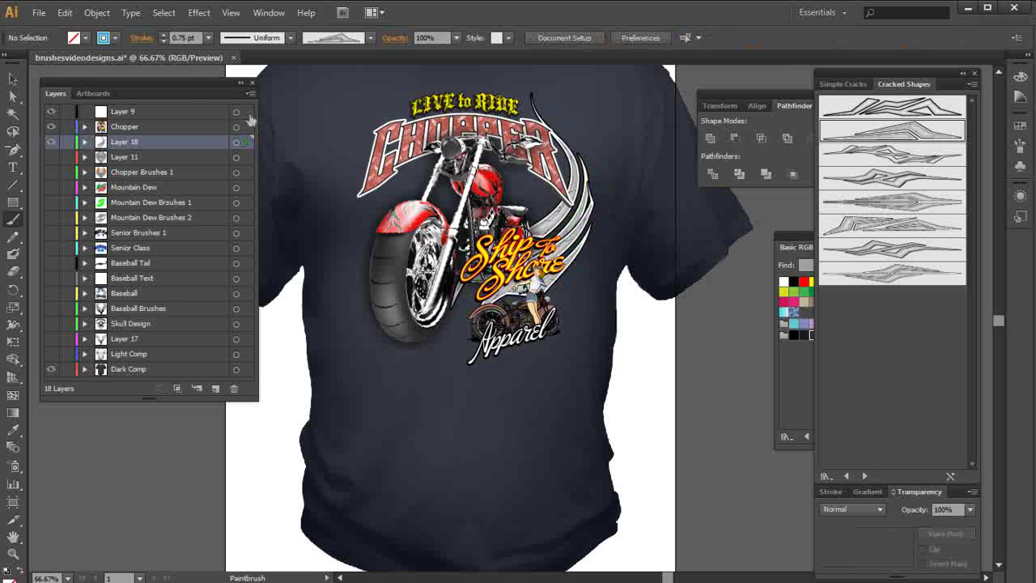
click(13, 78)
click(584, 235)
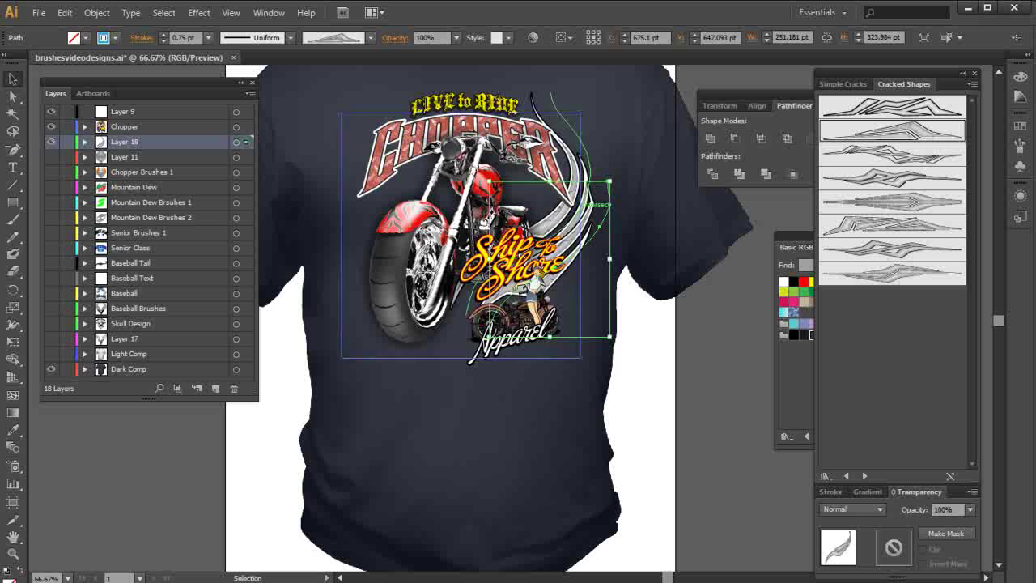
click(13, 151)
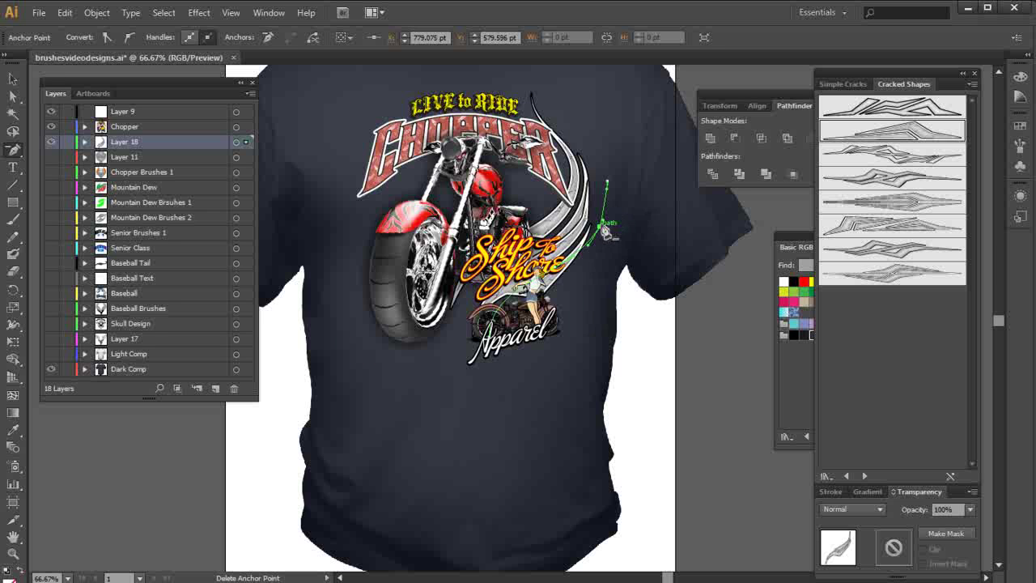
click(601, 233)
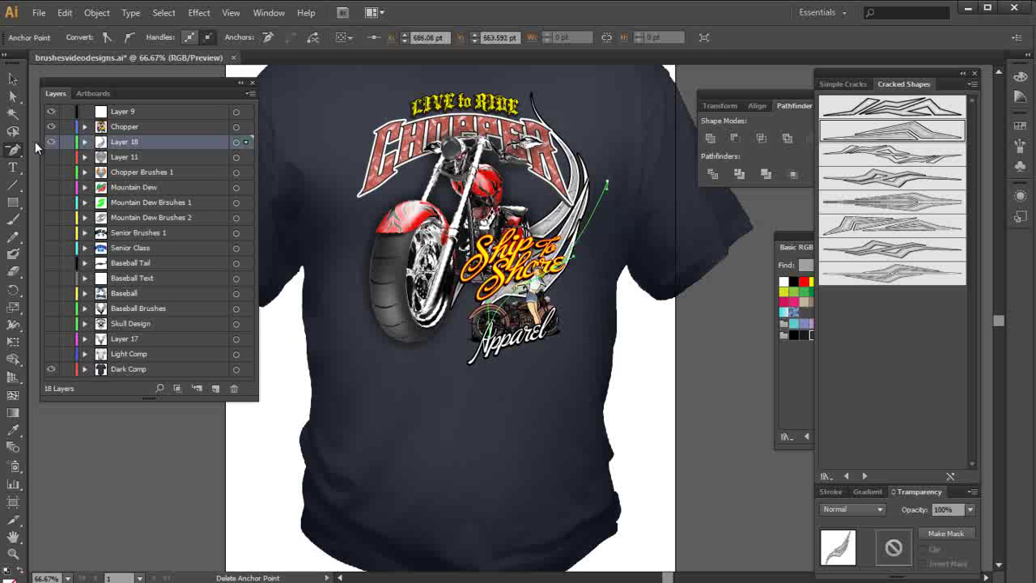
click(13, 96)
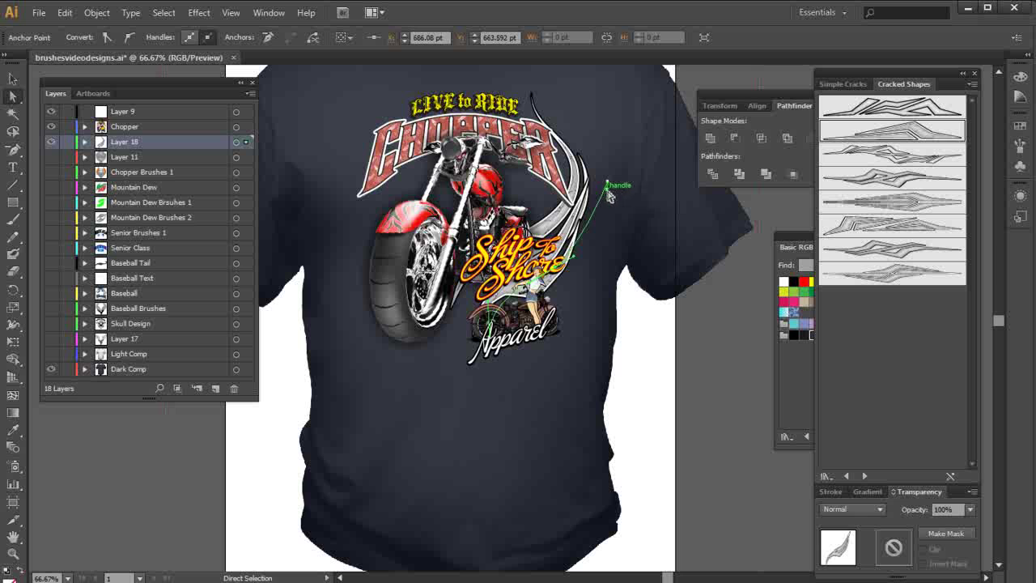
drag(607, 185, 630, 229)
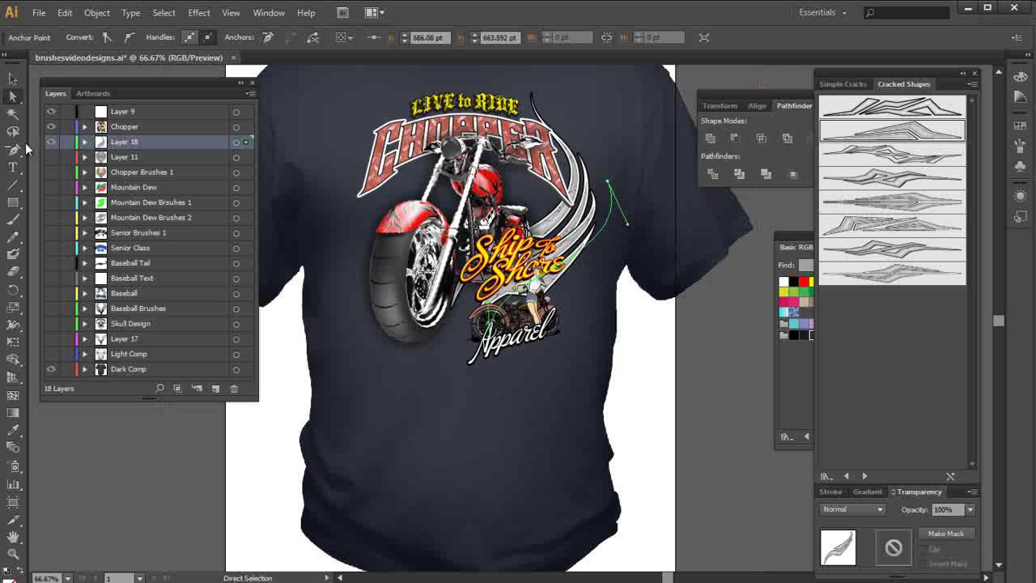
- Paint a third, shorter curved stroke below the other two, sweeping down behind the Apparel lettering, and deselect everything
click(13, 220)
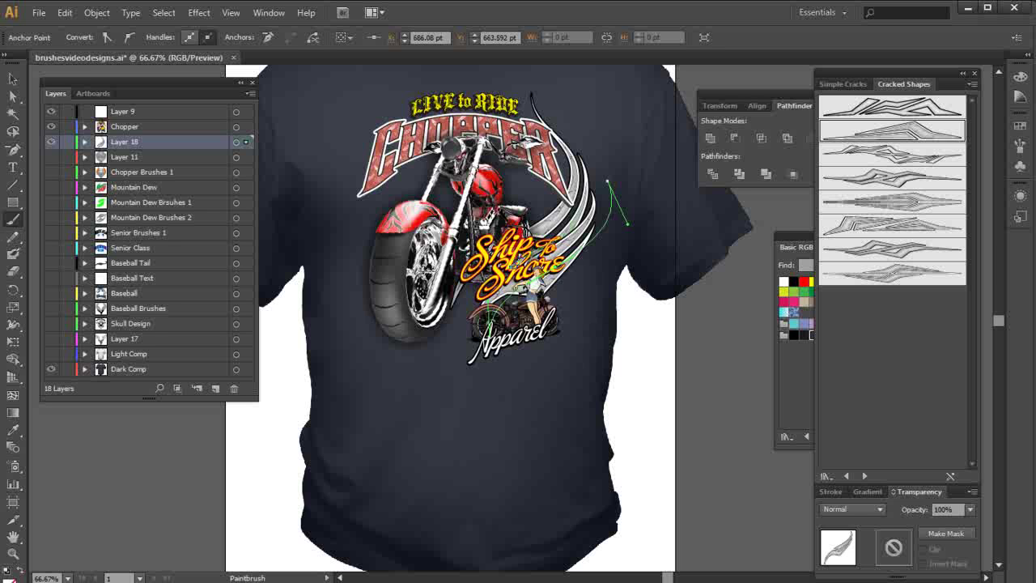
key(ctrl+shift+a)
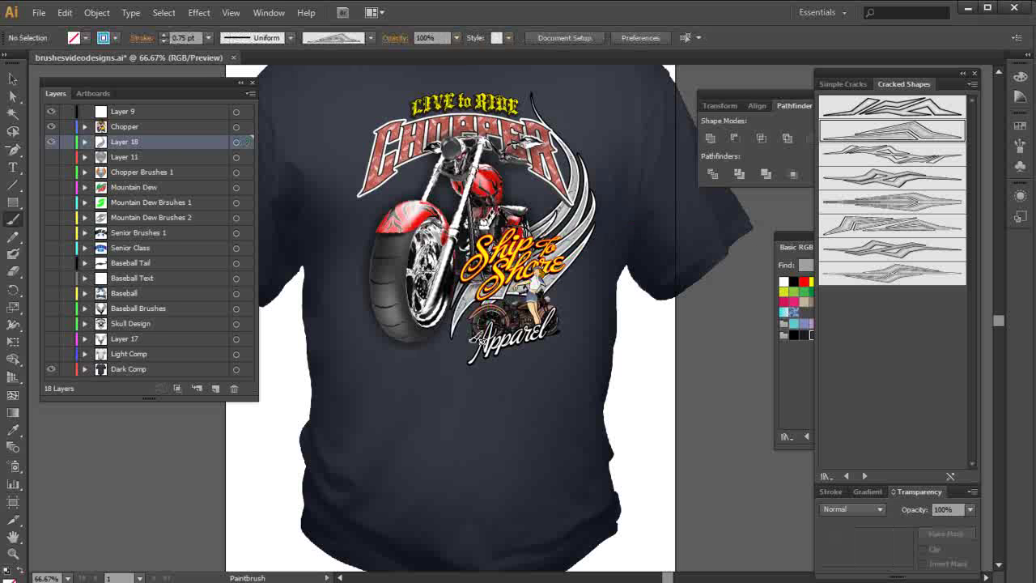
- Hide the Chopper layer and move the lowest brush stroke slightly to the right
click(13, 79)
click(560, 218)
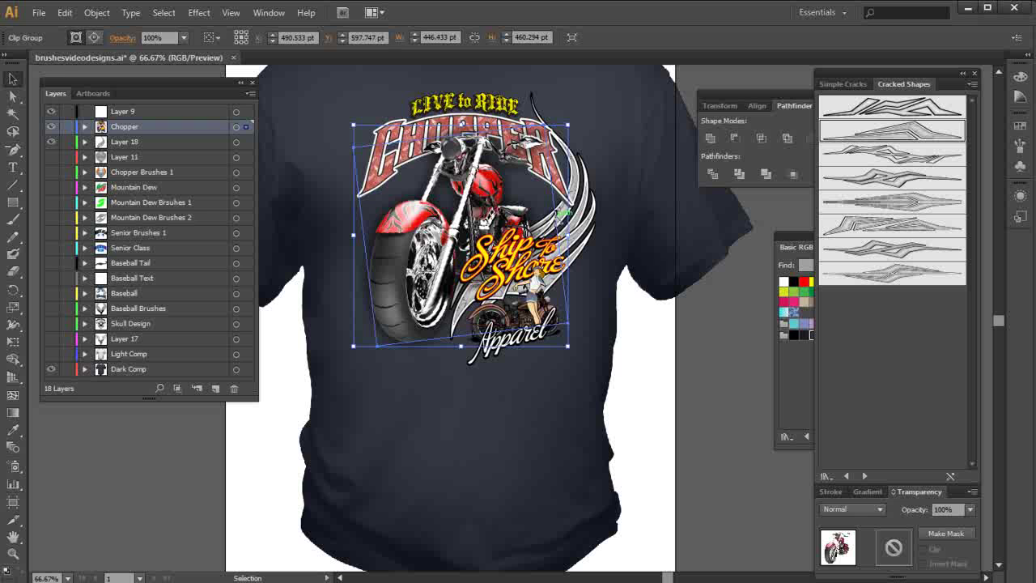
click(51, 127)
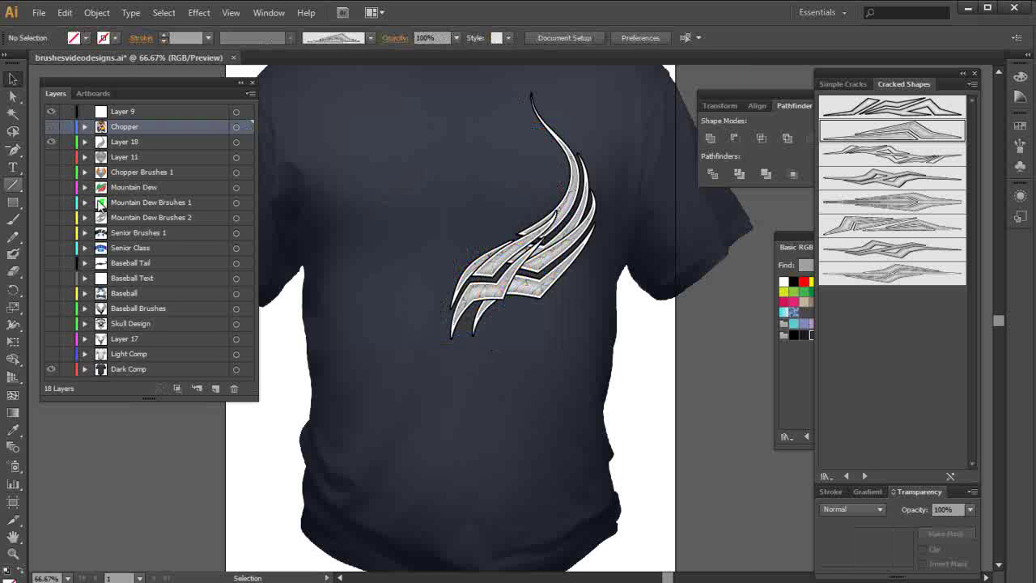
click(517, 277)
drag(506, 289, 528, 287)
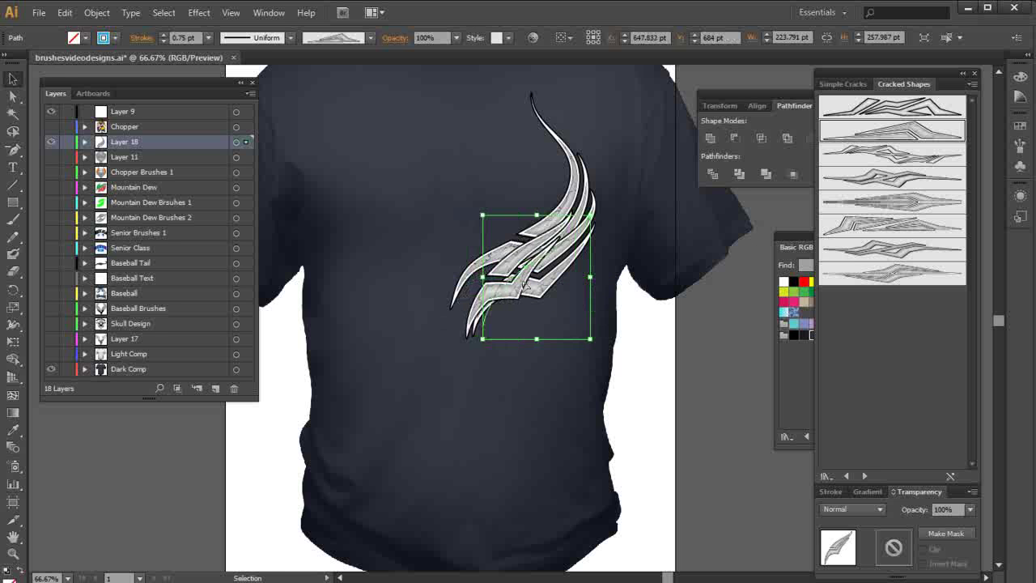
- Move the top anchor point of the lowest stroke up and to the right, and show the Chopper layer again
click(18, 96)
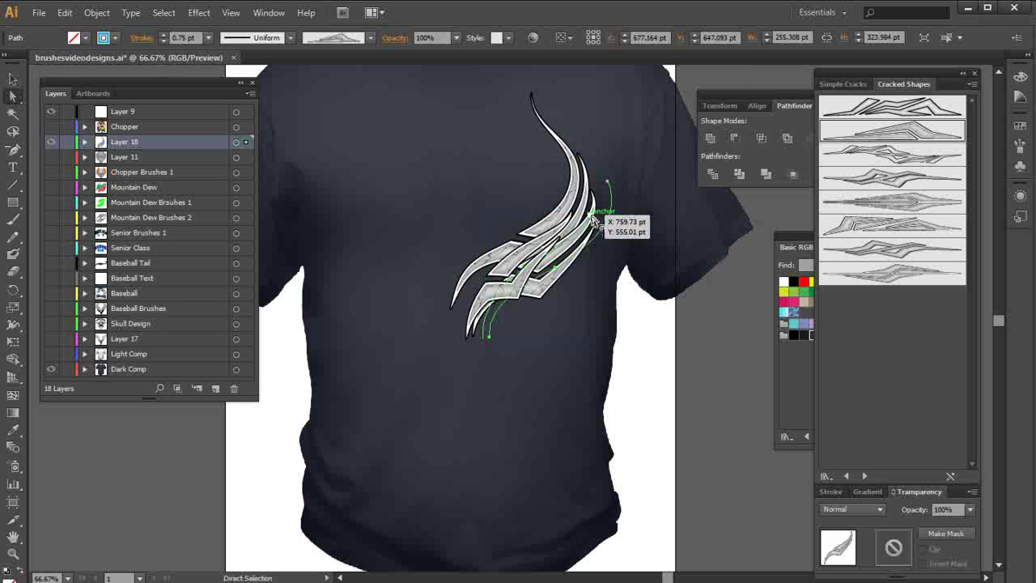
click(590, 220)
mouse_move(590, 220)
mouse_down()
mouse_move(601, 209)
mouse_move(600, 260)
mouse_move(602, 220)
mouse_move(583, 228)
mouse_move(600, 209)
mouse_move(605, 250)
mouse_move(588, 259)
mouse_up()
click(583, 217)
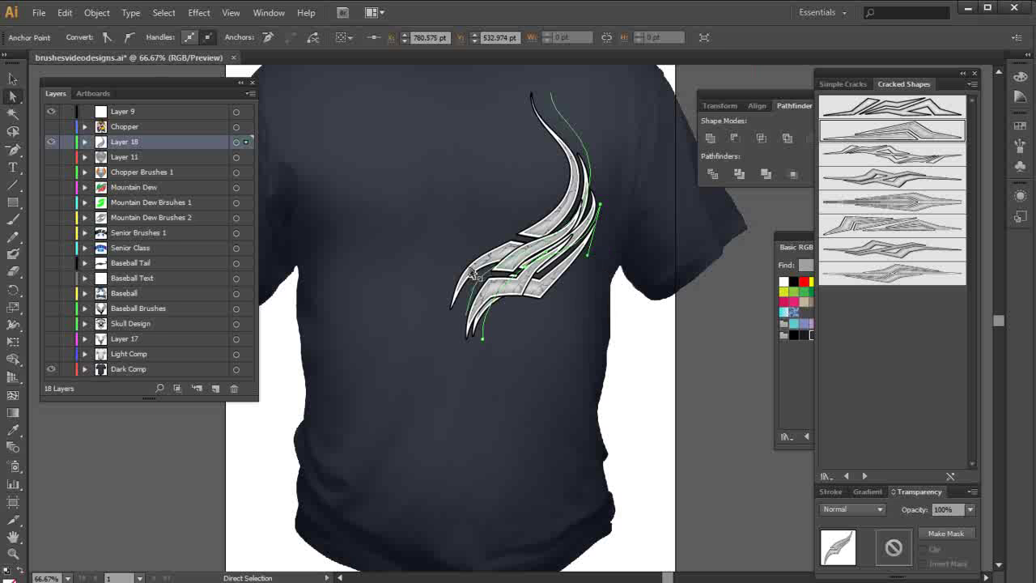
click(51, 126)
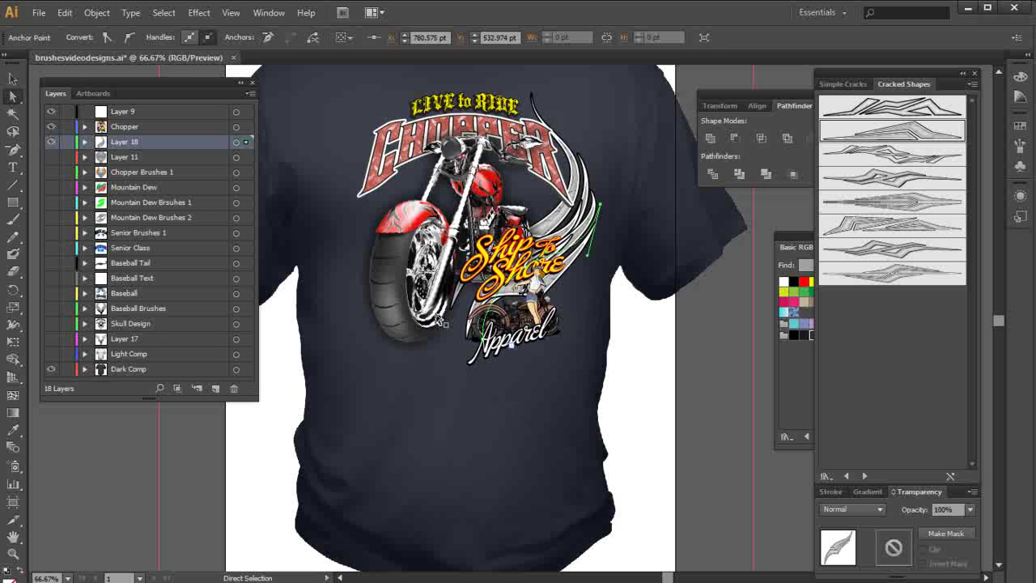
- Repaint the lower end of the lowest stroke so it extends down below the Apparel lettering
click(13, 220)
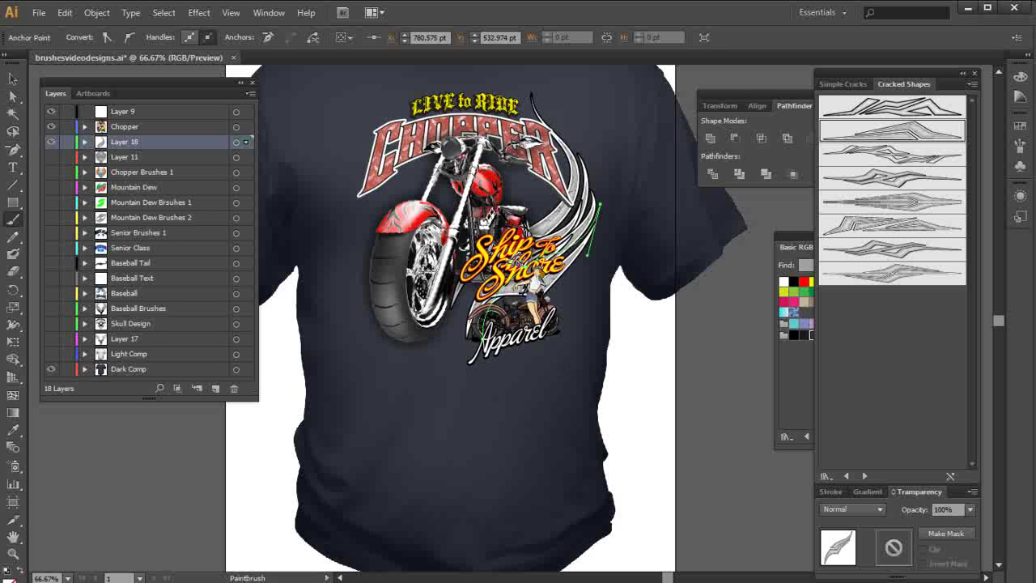
drag(484, 279, 472, 396)
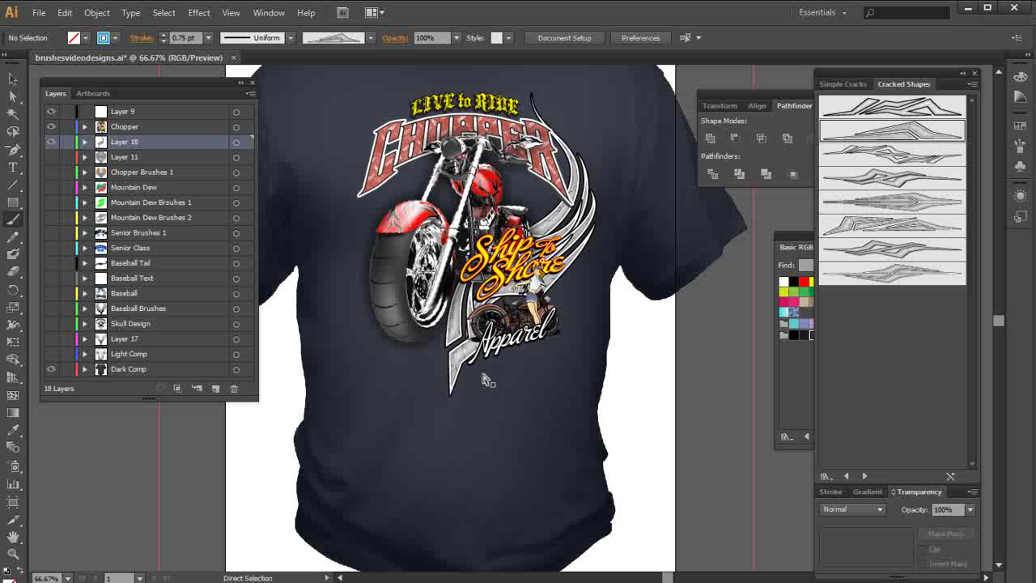
key(ctrl+z)
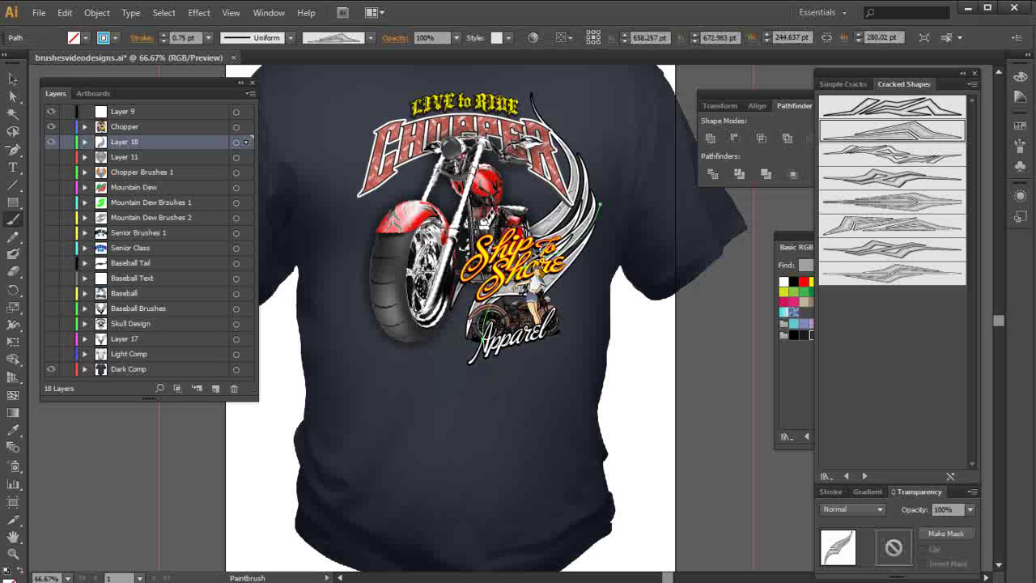
drag(492, 293, 474, 405)
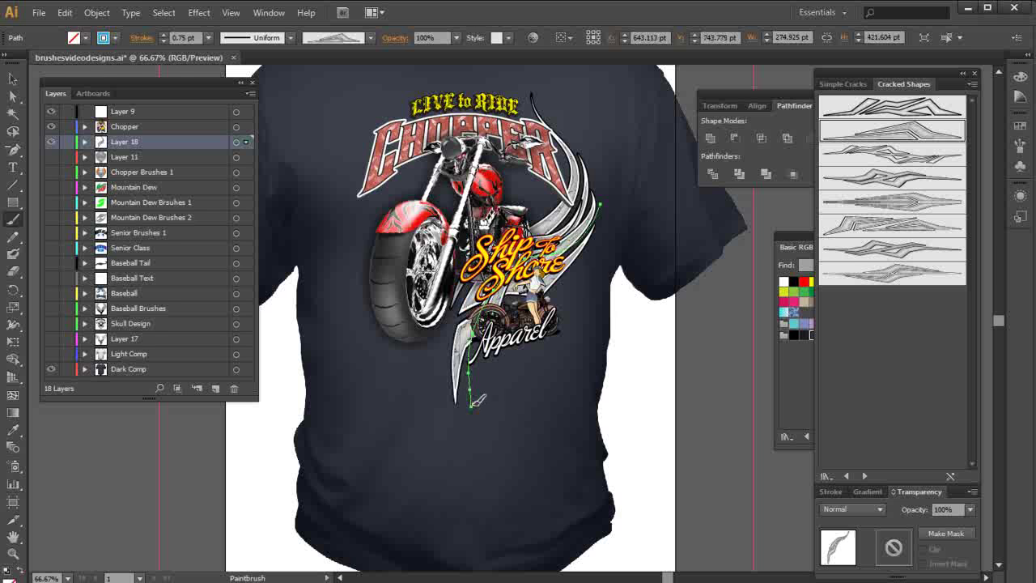
- Delete extra anchor points near the lower end of the extended stroke and bend its end handle outward to the left
click(12, 96)
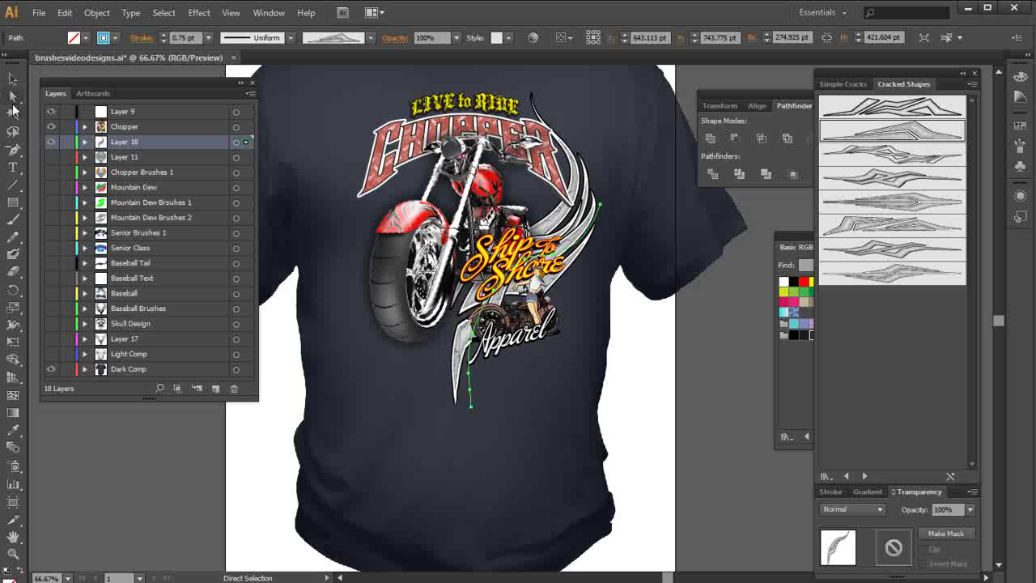
click(15, 150)
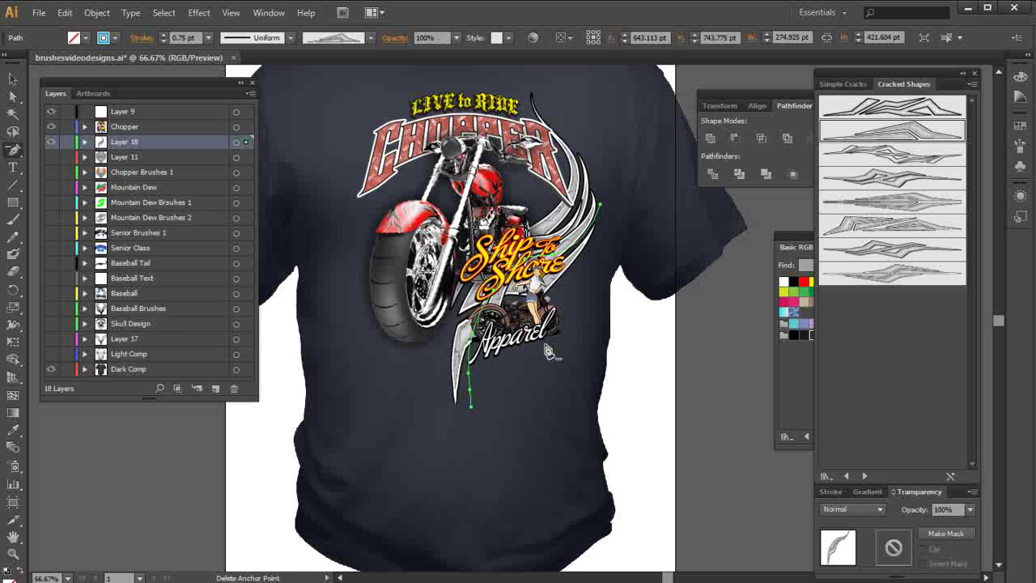
click(472, 392)
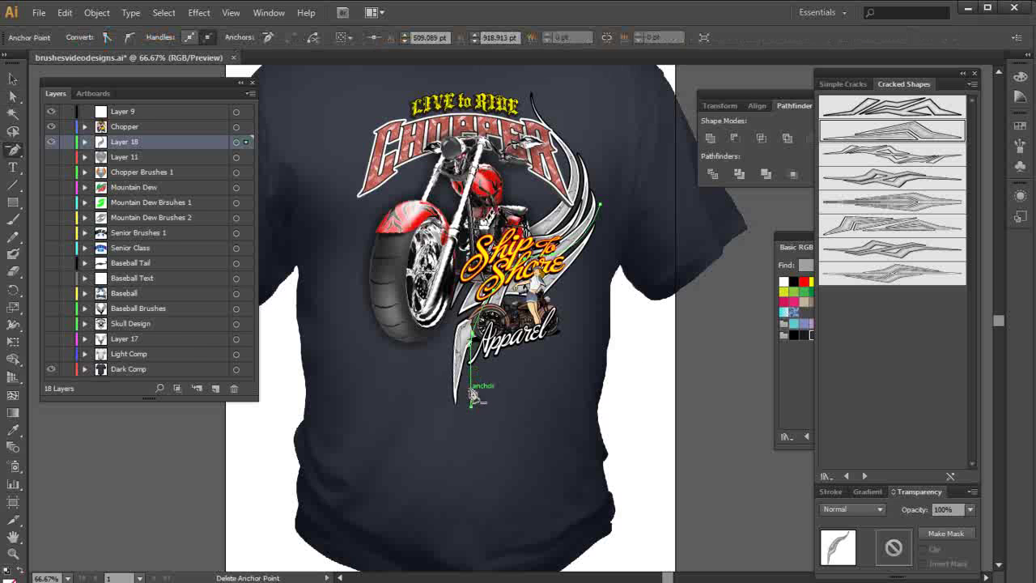
click(13, 95)
drag(474, 402, 459, 386)
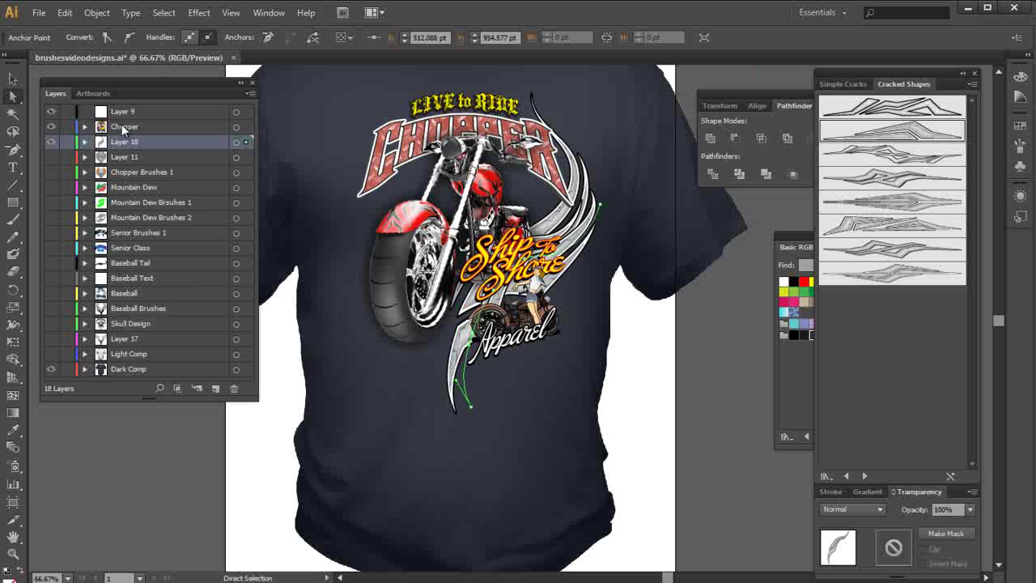
- Move the whole extended stroke slightly right and down, tucking it under the Apparel lettering
click(10, 78)
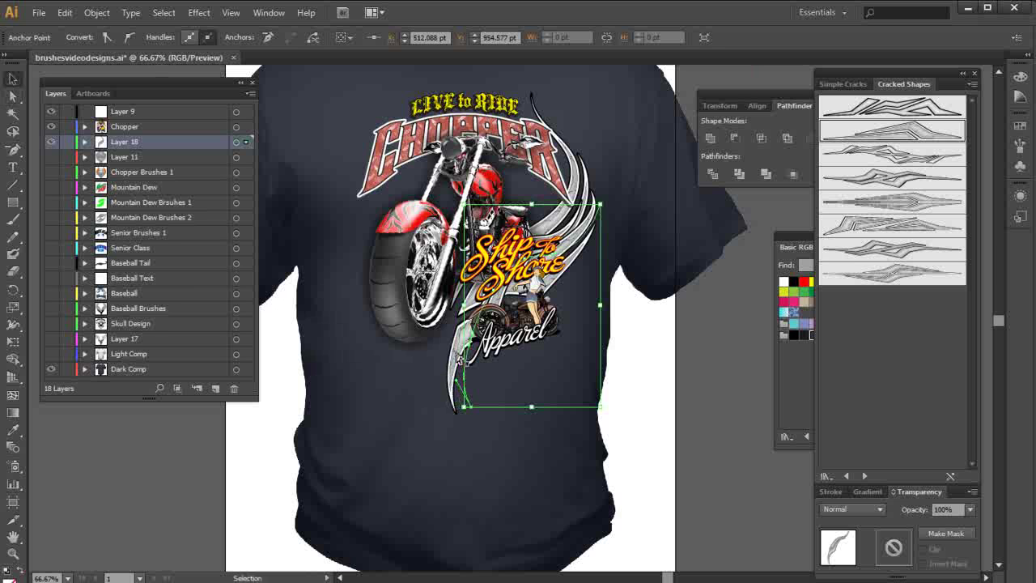
click(453, 382)
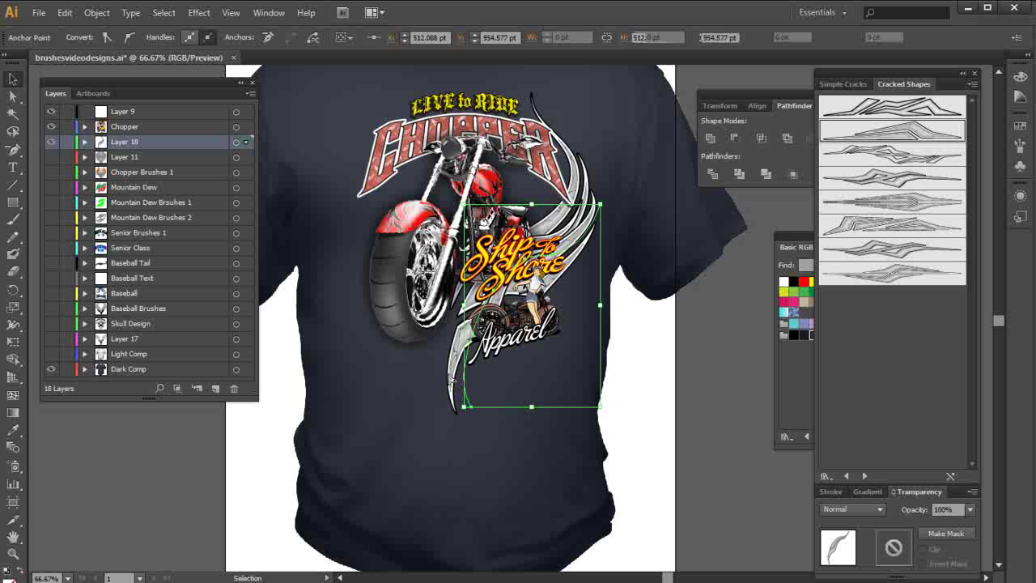
mouse_move(456, 382)
mouse_down()
mouse_move(445, 390)
mouse_move(464, 389)
mouse_up()
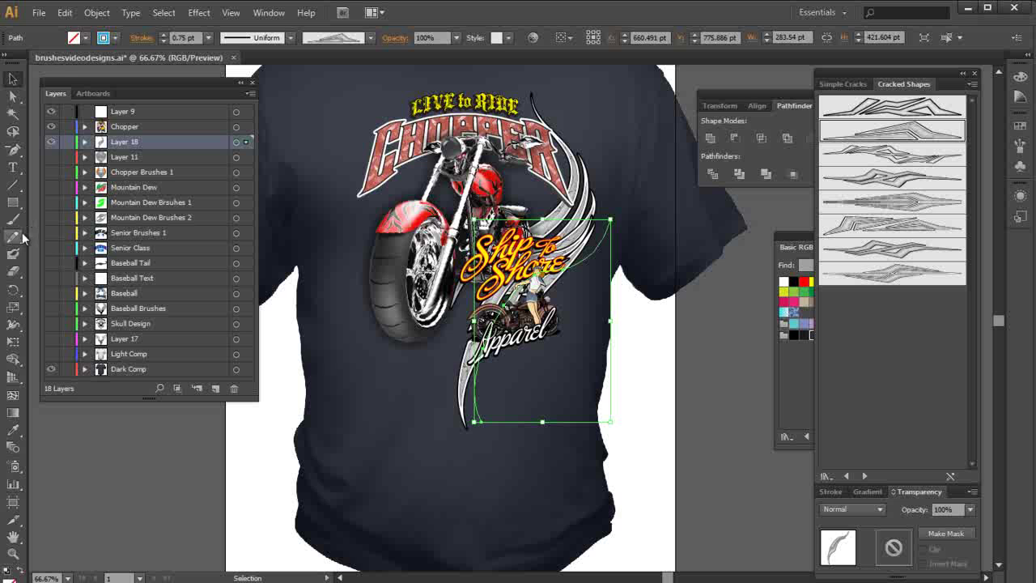
click(332, 354)
click(13, 220)
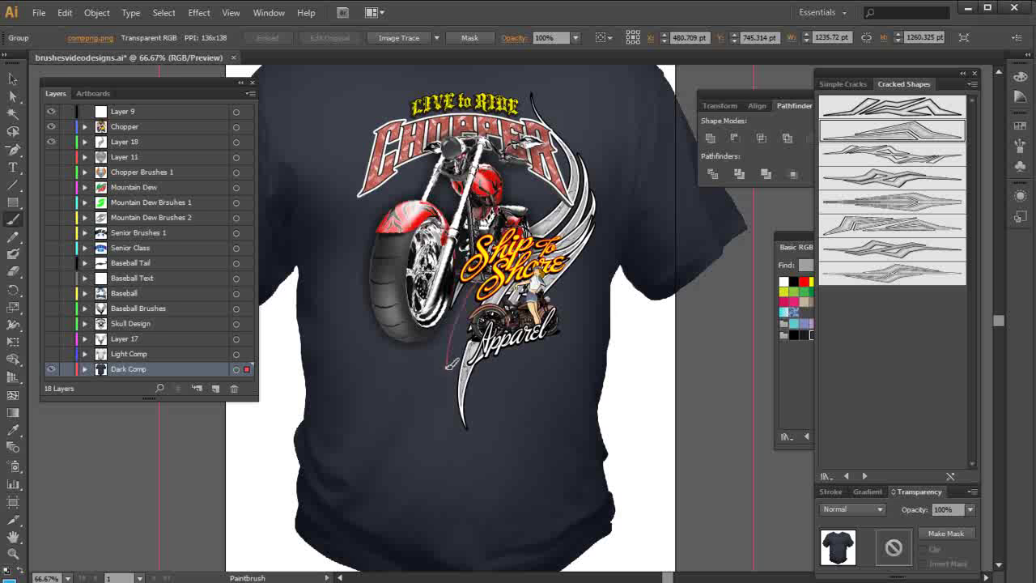
drag(450, 394, 449, 396)
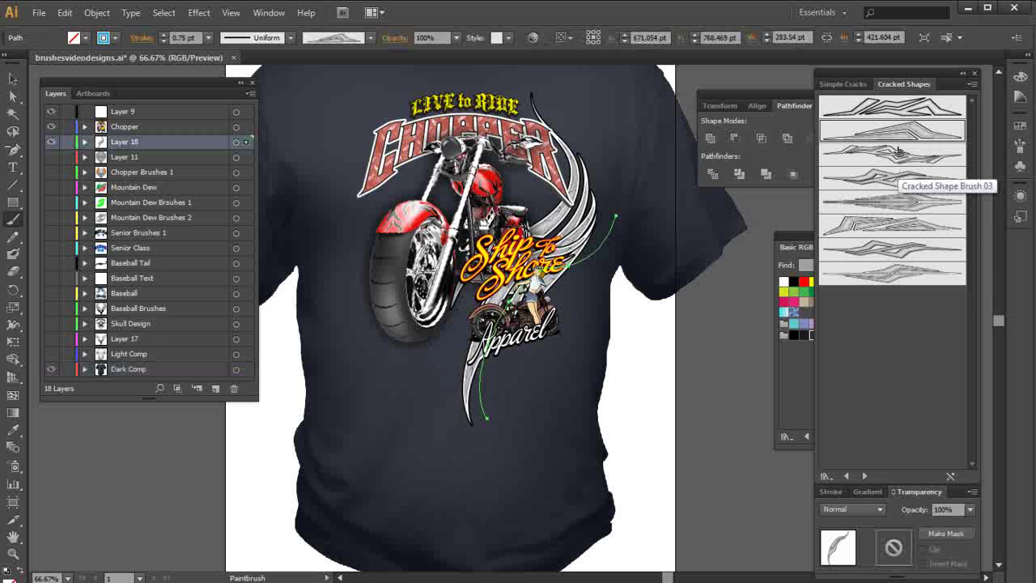
- Deselect the strokes and paint a fourth, short stroke on Layer 18, running down between the front wheel and the Apparel lettering
key(ctrl+shift+a)
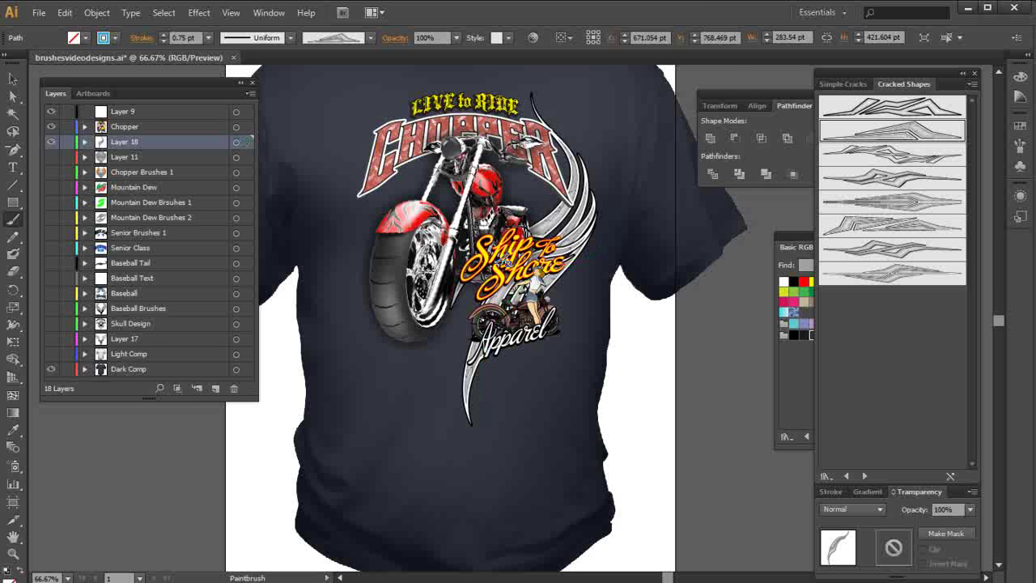
drag(466, 287, 445, 326)
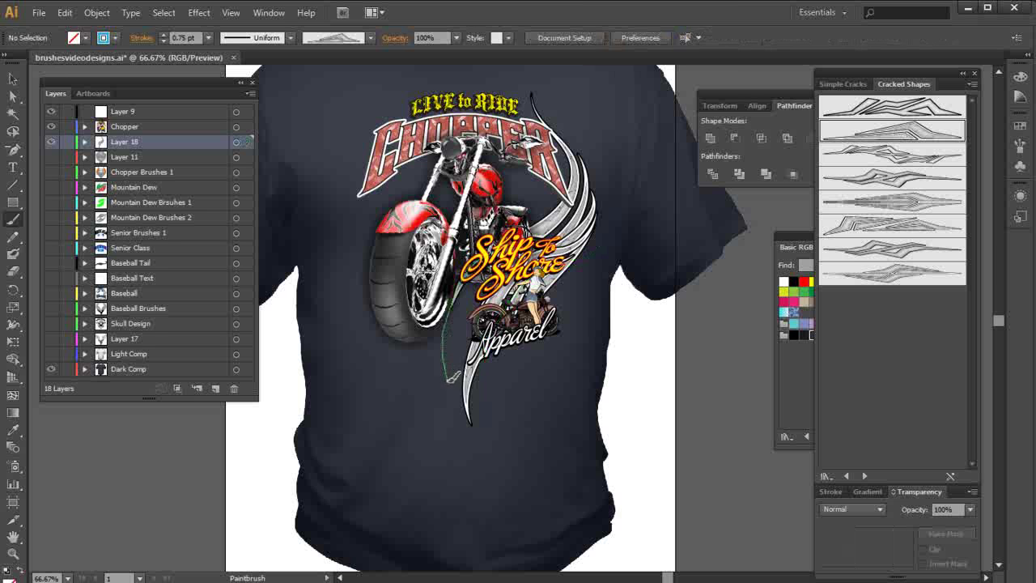
mouse_move(457, 395)
mouse_down()
mouse_move(458, 347)
mouse_move(489, 264)
mouse_up()
key(v)
key(b)
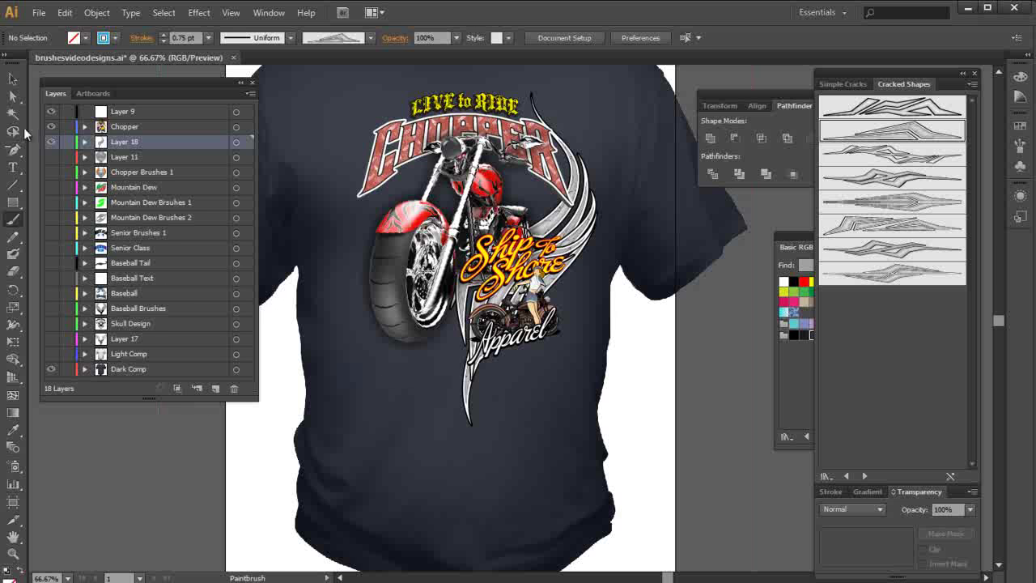
- Select the fourth stroke and move its bottom anchor point down and to the left
click(13, 79)
click(414, 324)
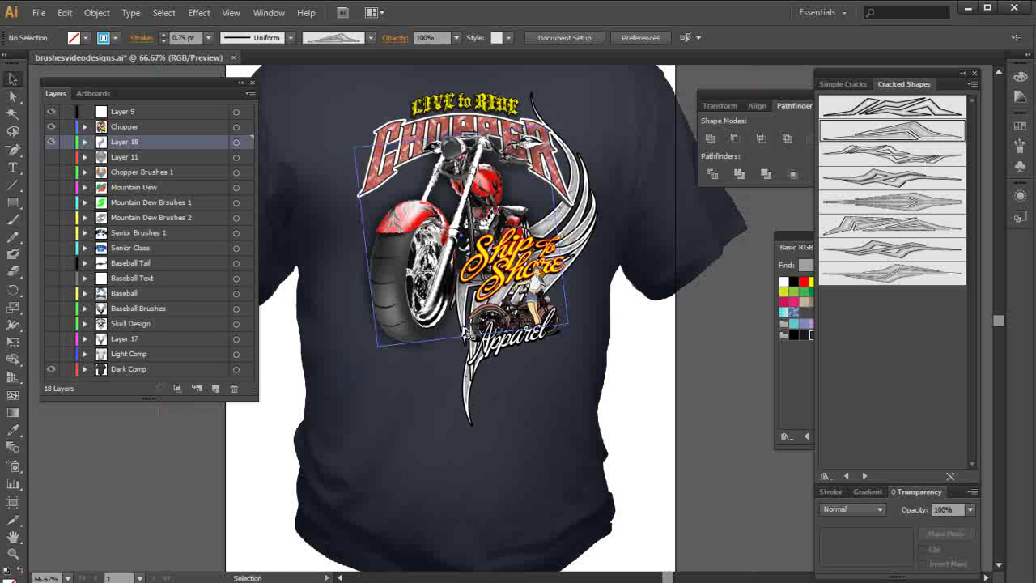
click(467, 332)
click(469, 346)
click(12, 95)
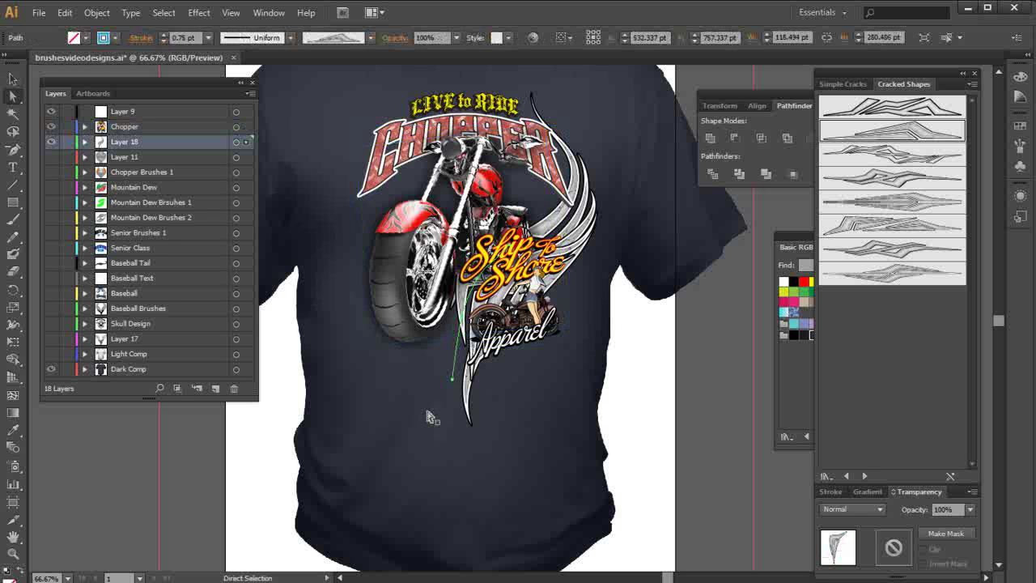
drag(453, 381, 436, 410)
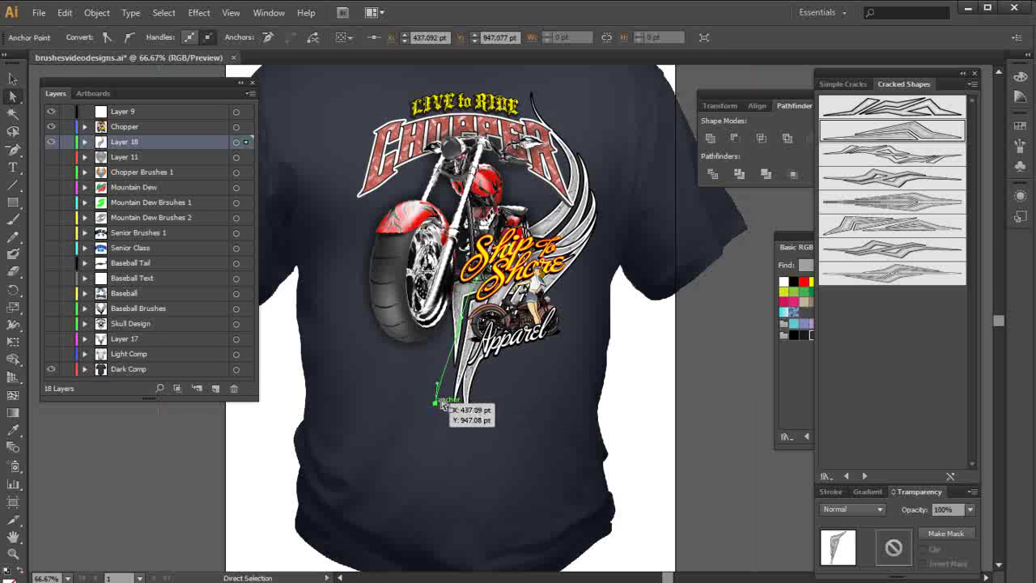
- Smooth the fourth stroke by deleting an extra anchor point, bending its bottom handle upward and nudging the end point slightly right
click(13, 150)
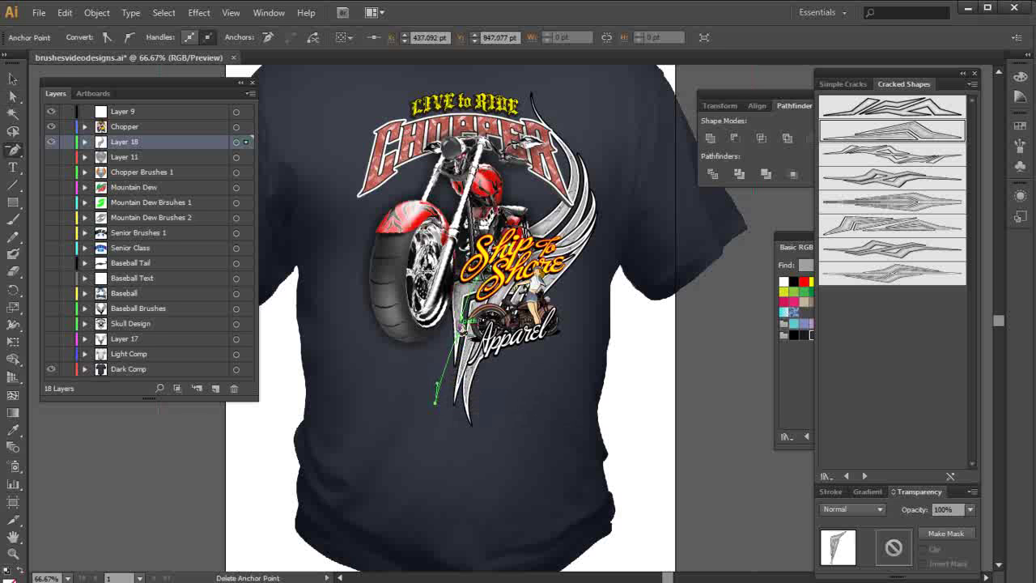
click(464, 323)
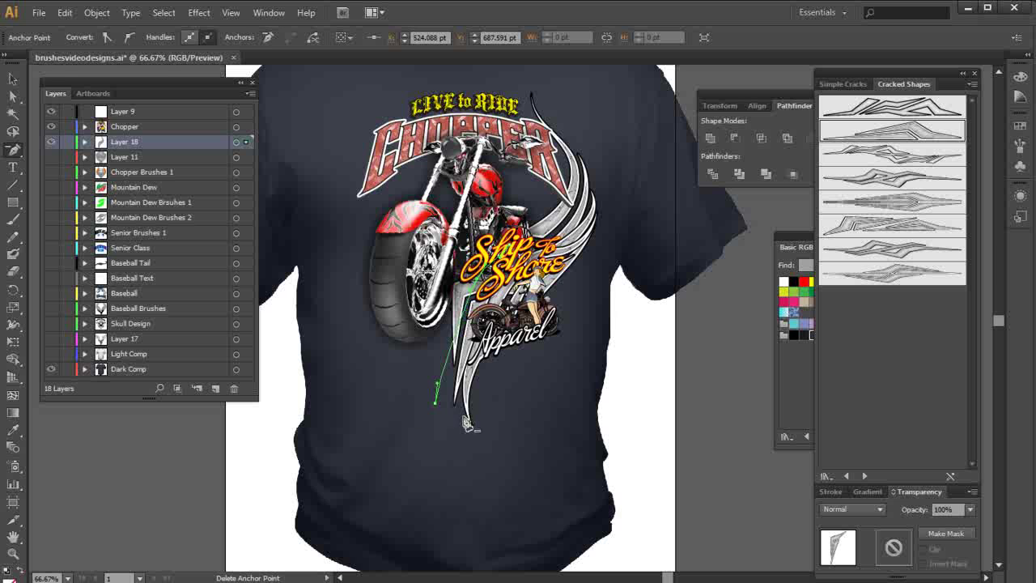
click(13, 95)
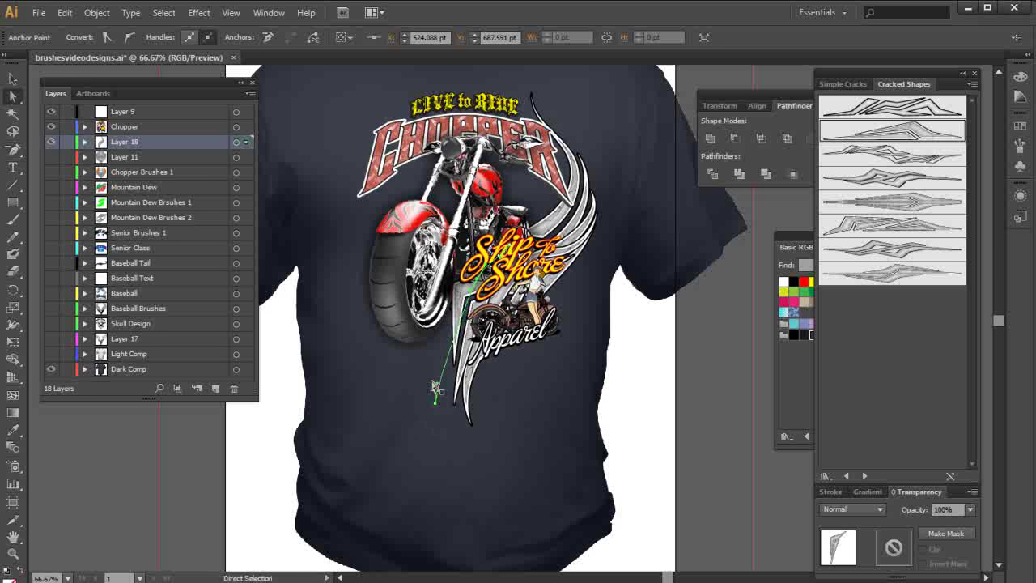
drag(437, 399, 437, 342)
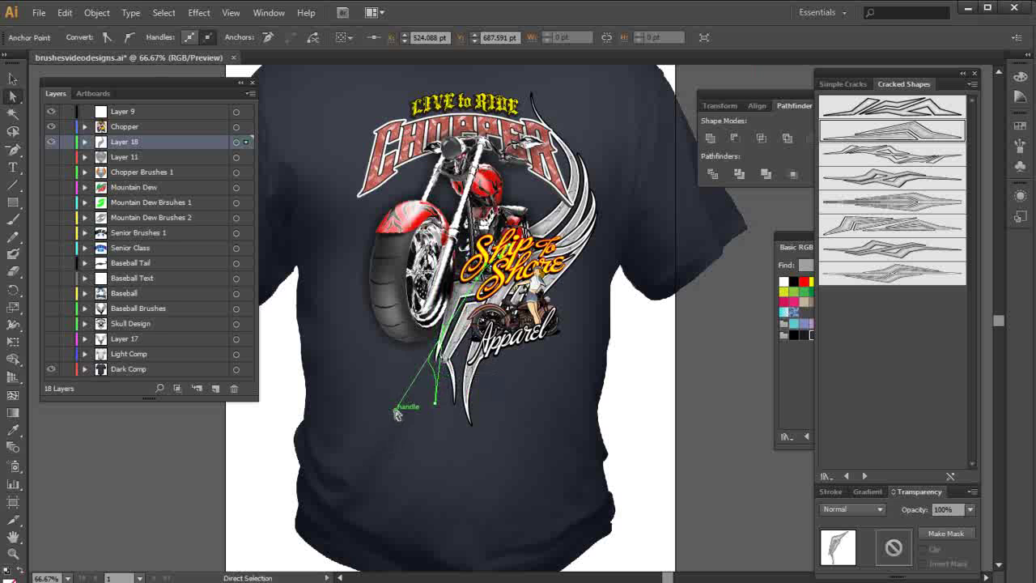
drag(396, 417, 428, 348)
drag(434, 403, 438, 403)
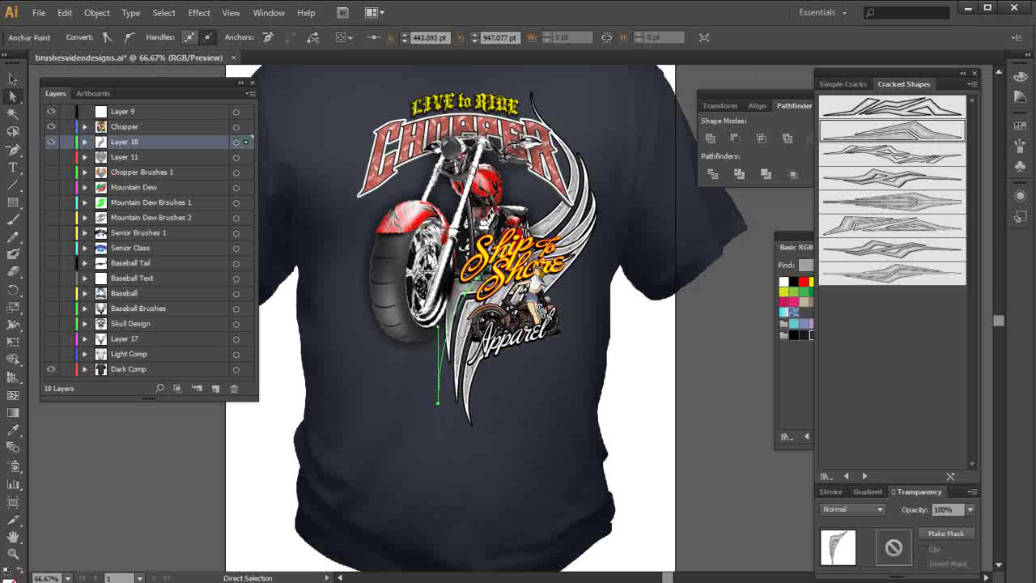
- Move the top anchor point of the second stroke slightly up and right, and adjust its handle to refine the curve
click(586, 251)
mouse_move(619, 212)
mouse_down()
mouse_move(622, 225)
mouse_move(616, 217)
mouse_up()
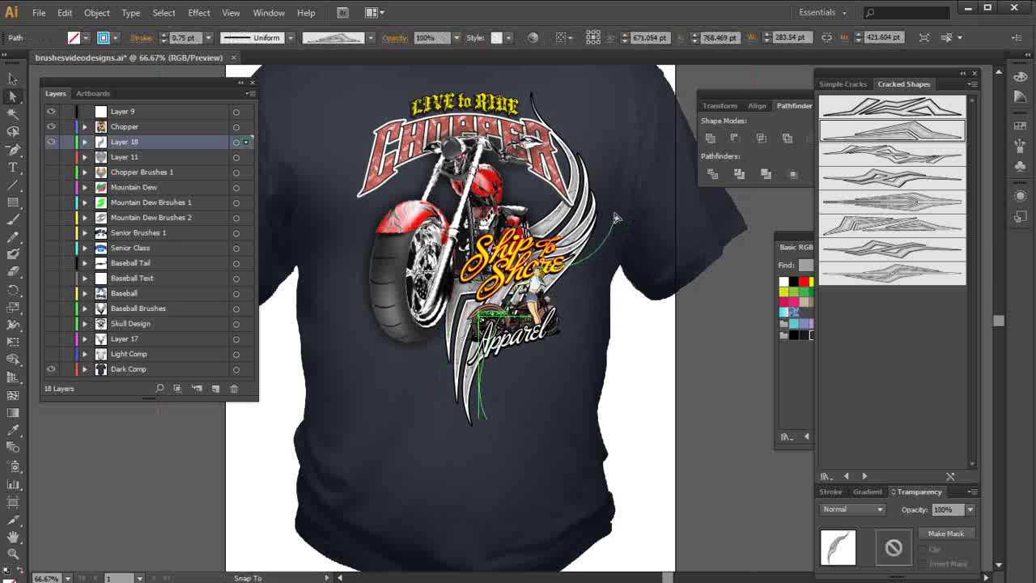
click(616, 217)
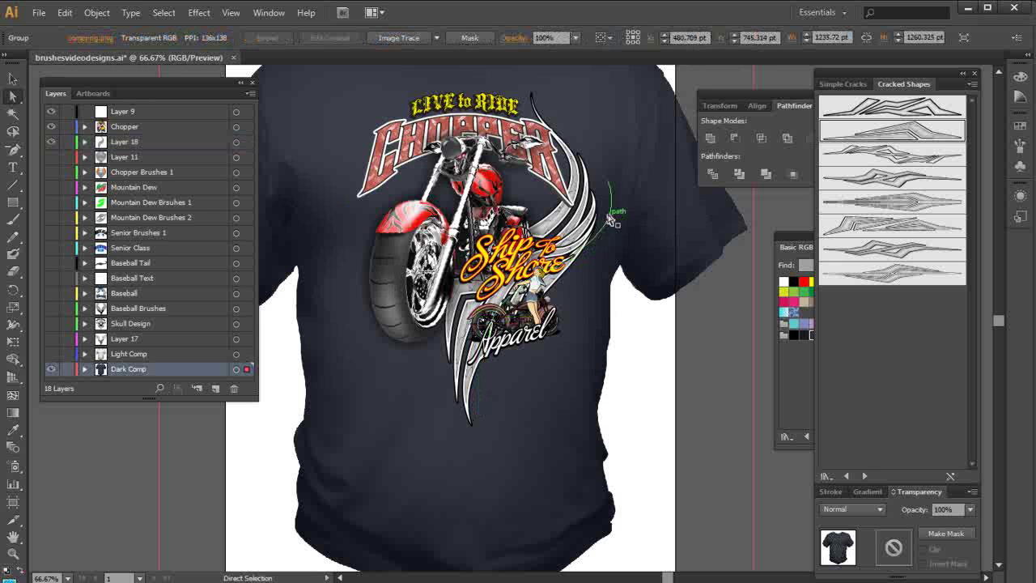
click(607, 225)
click(615, 188)
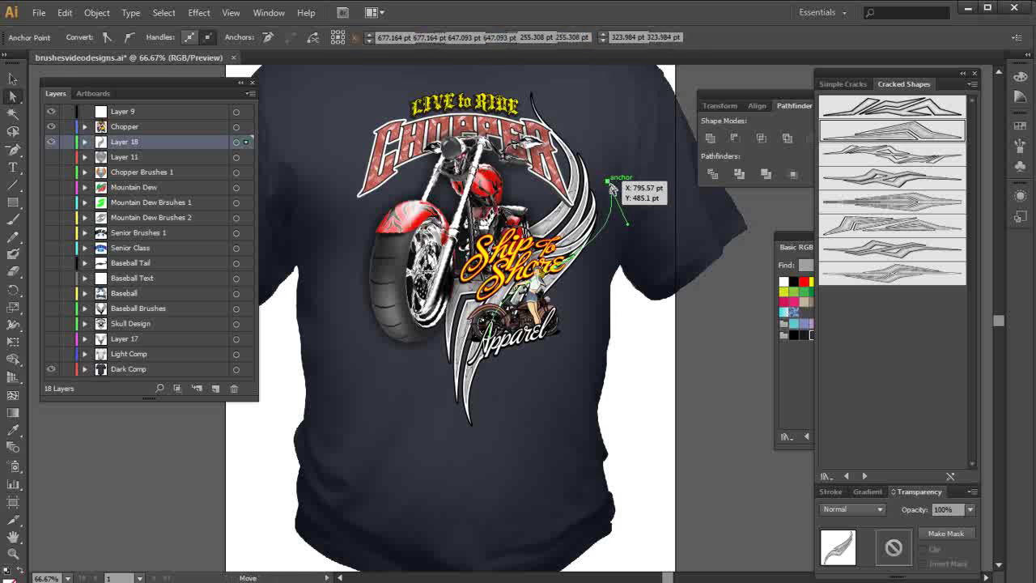
drag(615, 190, 613, 178)
mouse_move(636, 224)
mouse_down()
mouse_move(622, 223)
mouse_move(626, 233)
mouse_up()
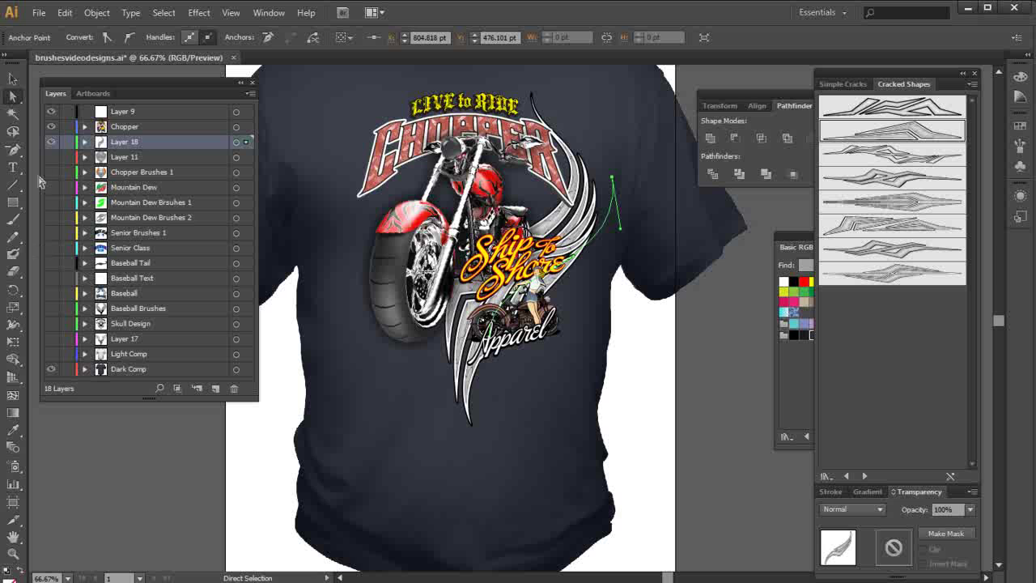
- Hide the Chopper layer and add the other tribal brush strokes on Layer 18 to the selection
click(12, 77)
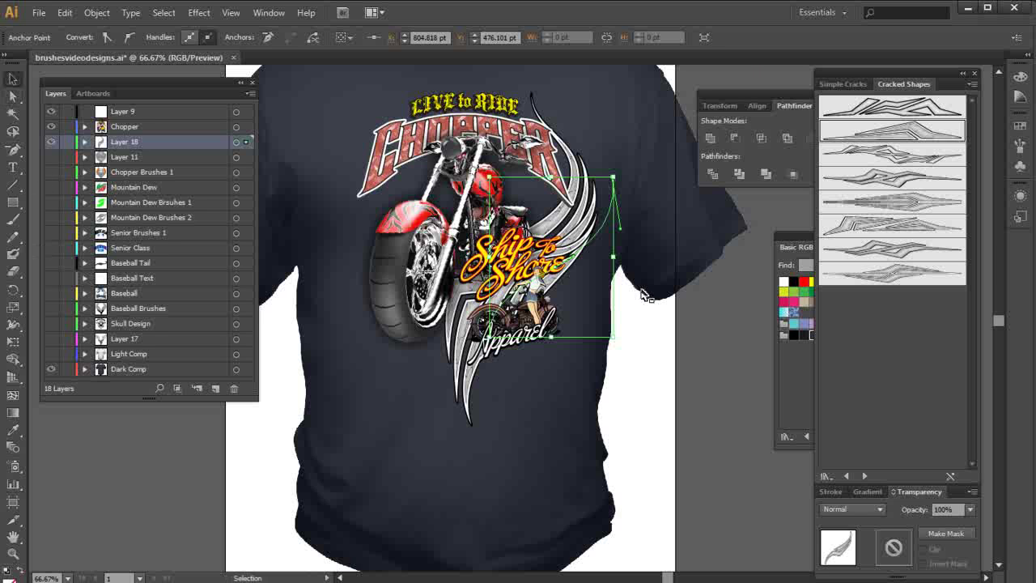
click(50, 127)
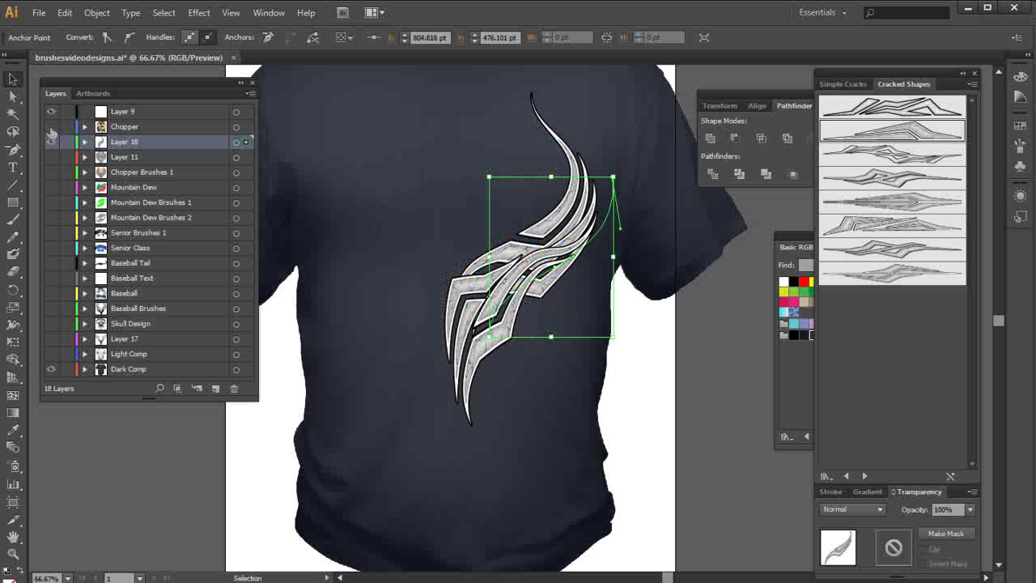
shift+click(473, 353)
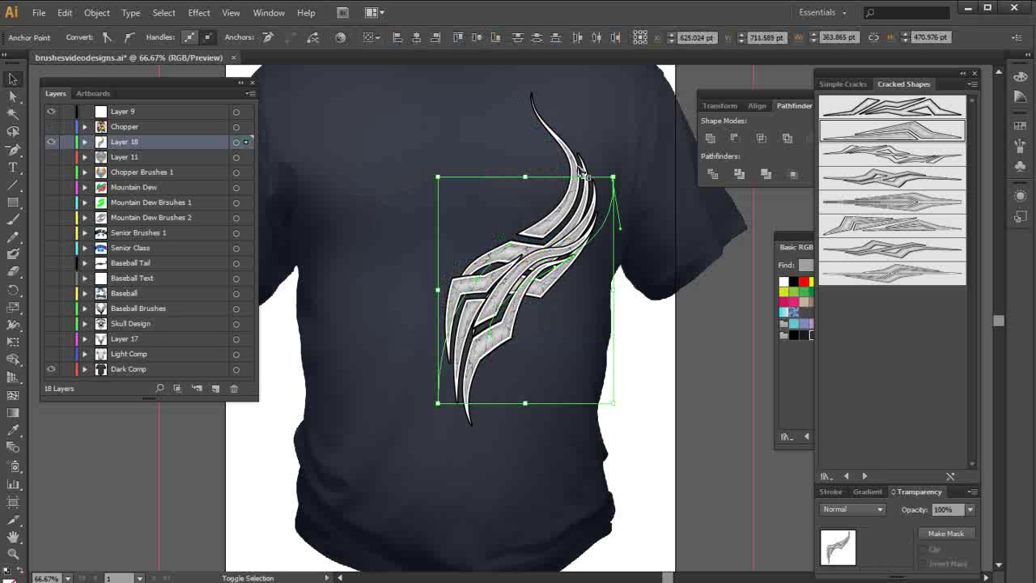
shift+click(572, 167)
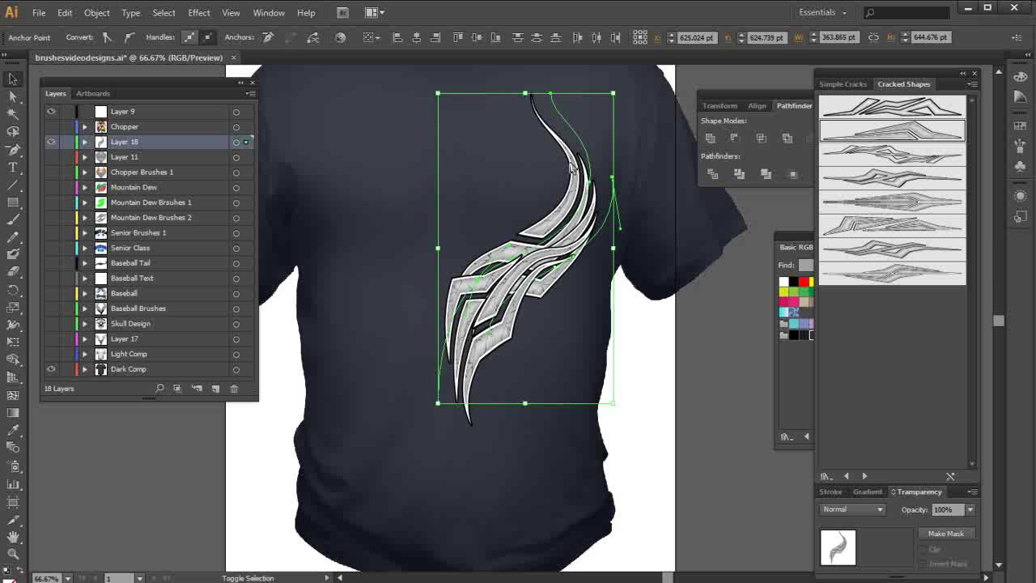
shift+click(589, 226)
drag(590, 227, 478, 192)
key(ctrl)
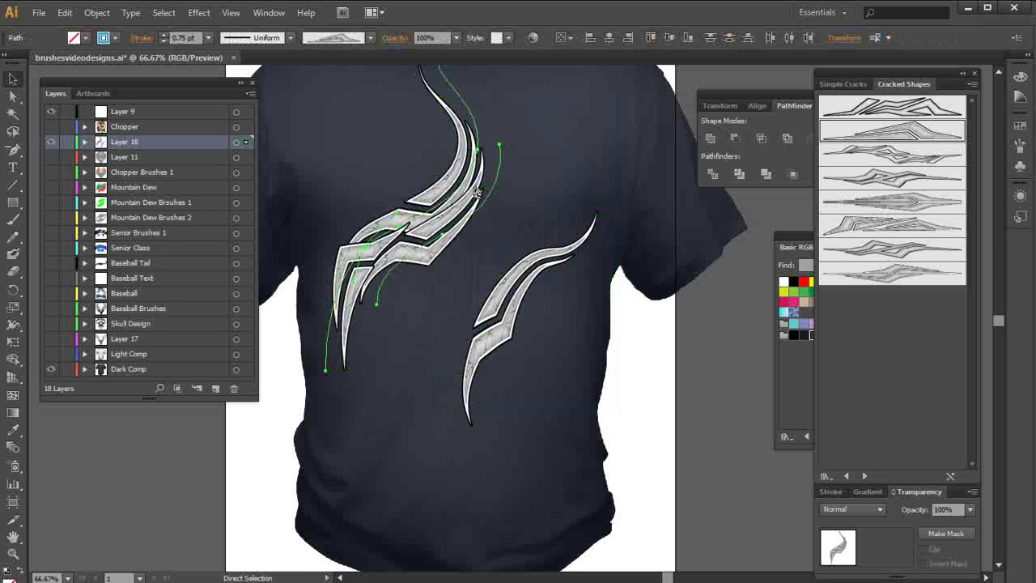
key(ctrl+z)
- Add the remaining bottom stroke to the selection and place a copy of all four strokes to the left of the originals
shift+click(510, 340)
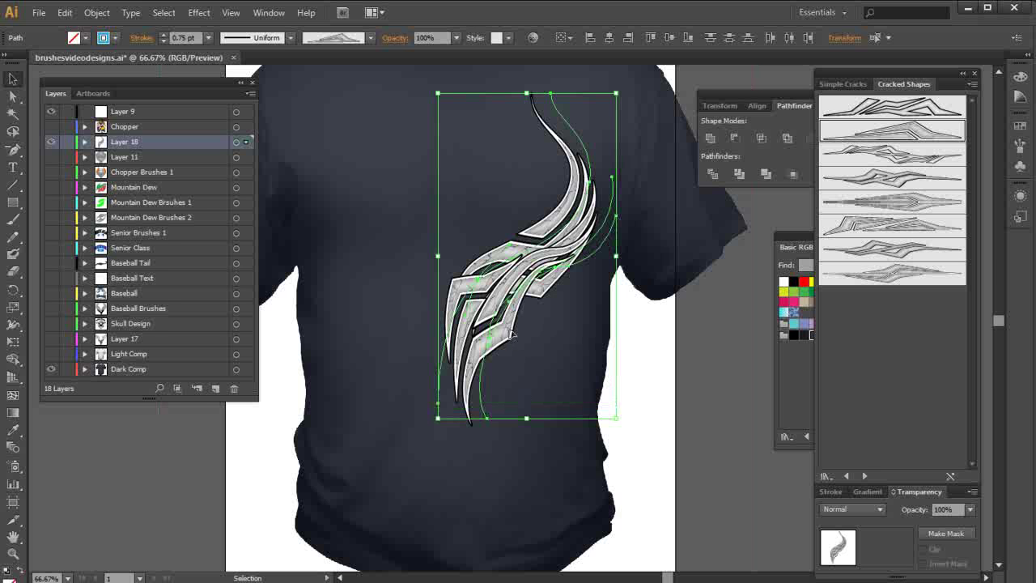
drag(512, 335, 399, 330)
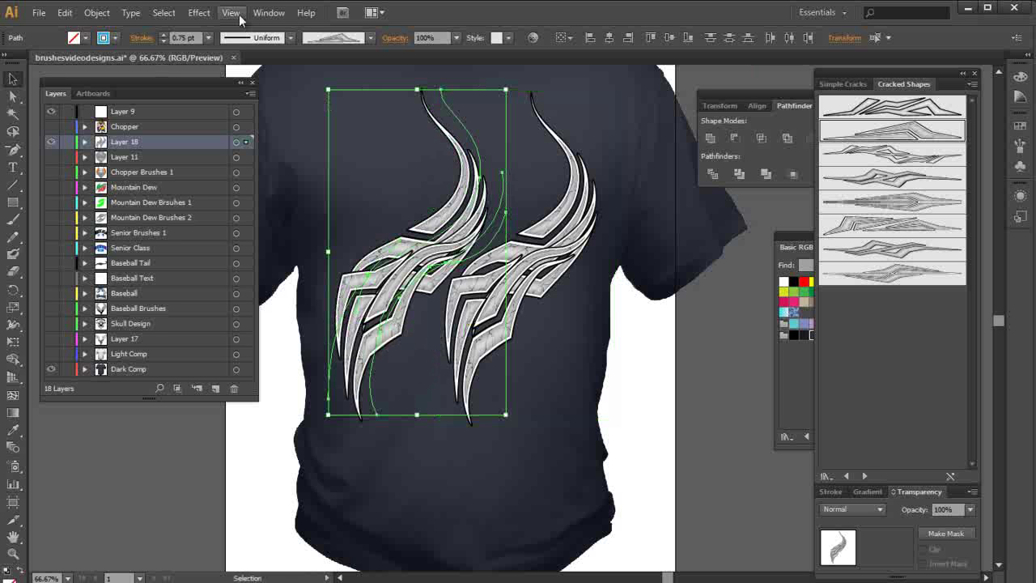
- Try to reflect the copied brush strokes across the vertical axis without expanding them
click(105, 14)
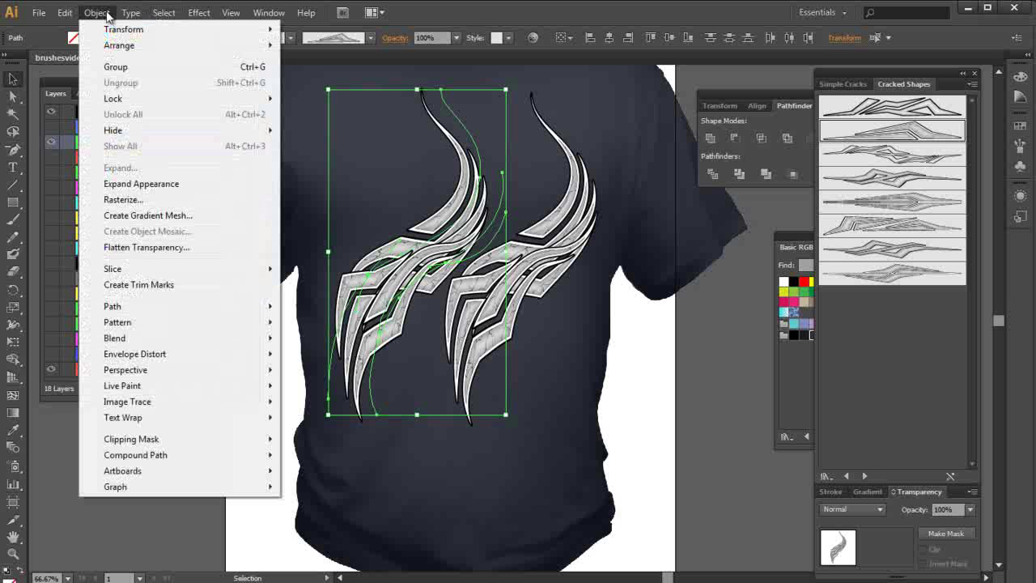
mouse_move(115, 30)
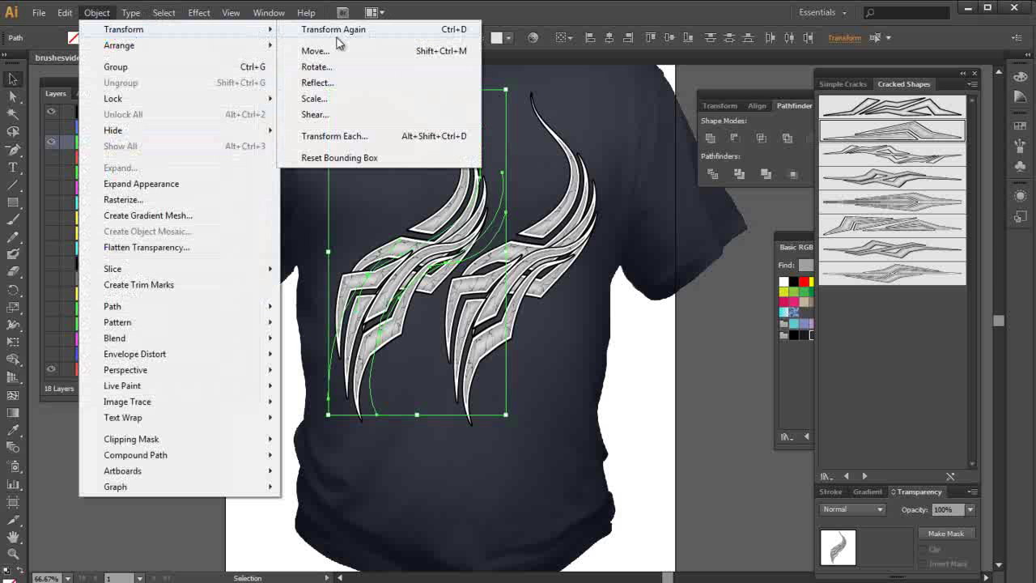
click(338, 84)
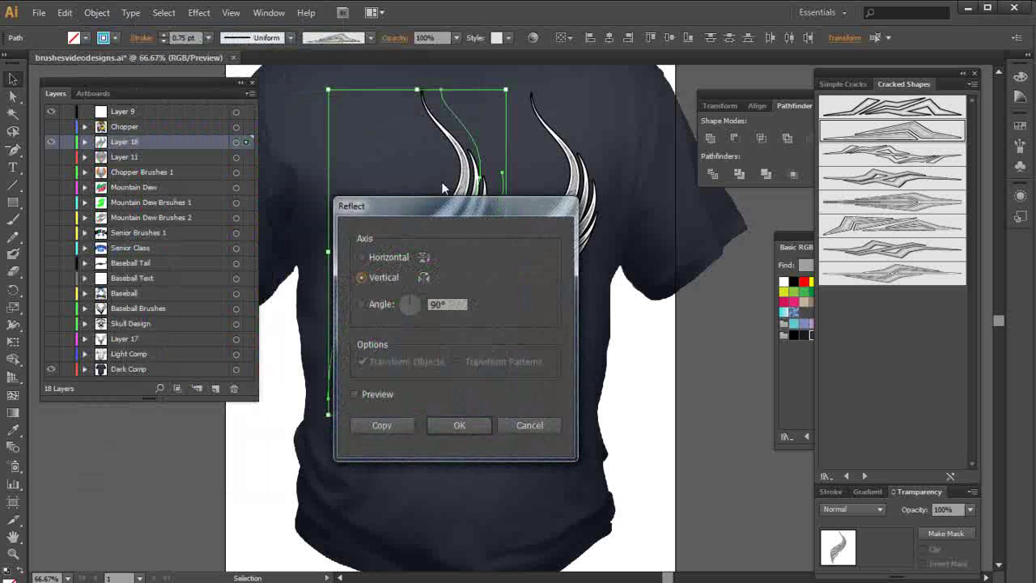
click(468, 429)
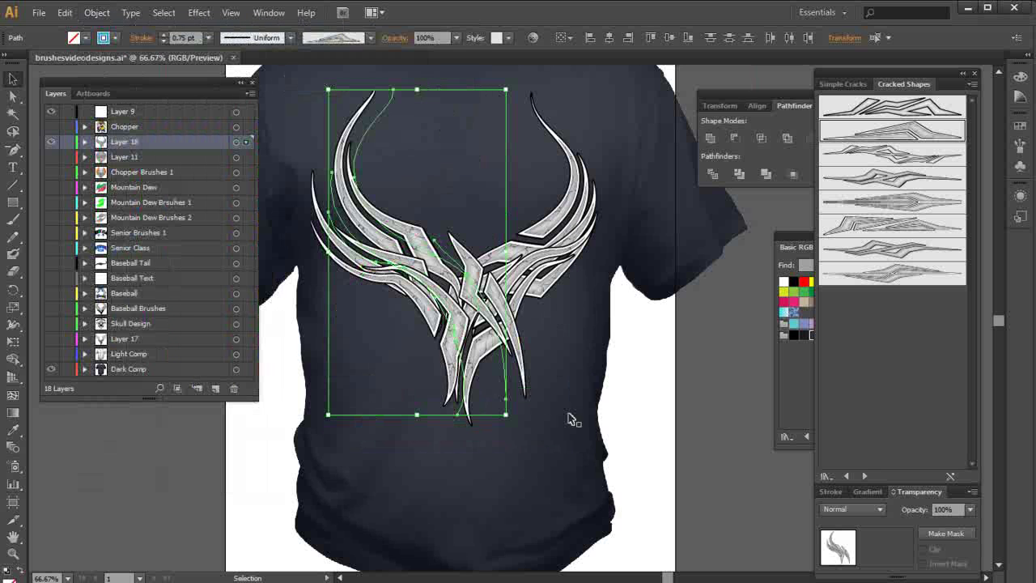
key(a)
key(ctrl+z)
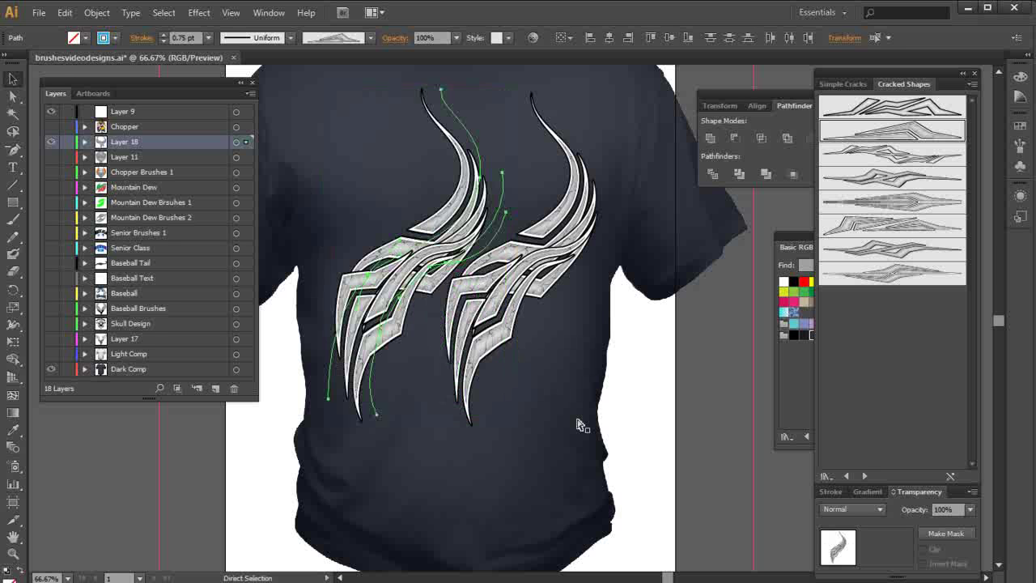
- Expand the appearance of the copied strokes on the left to turn the brush artwork into editable shapes
key(v)
click(98, 13)
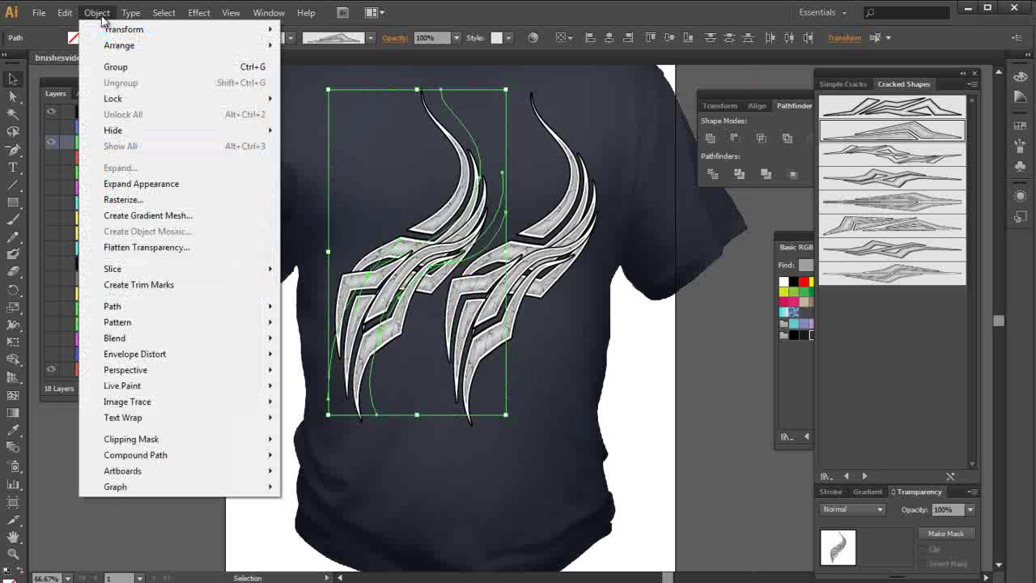
click(146, 184)
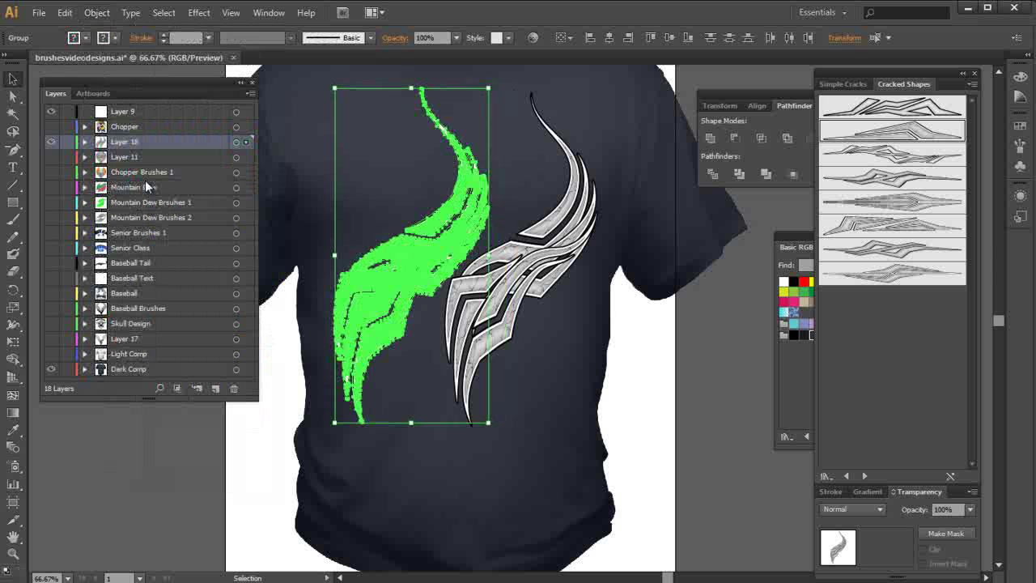
- Reflect the expanded copy across the vertical axis
click(105, 14)
mouse_move(123, 29)
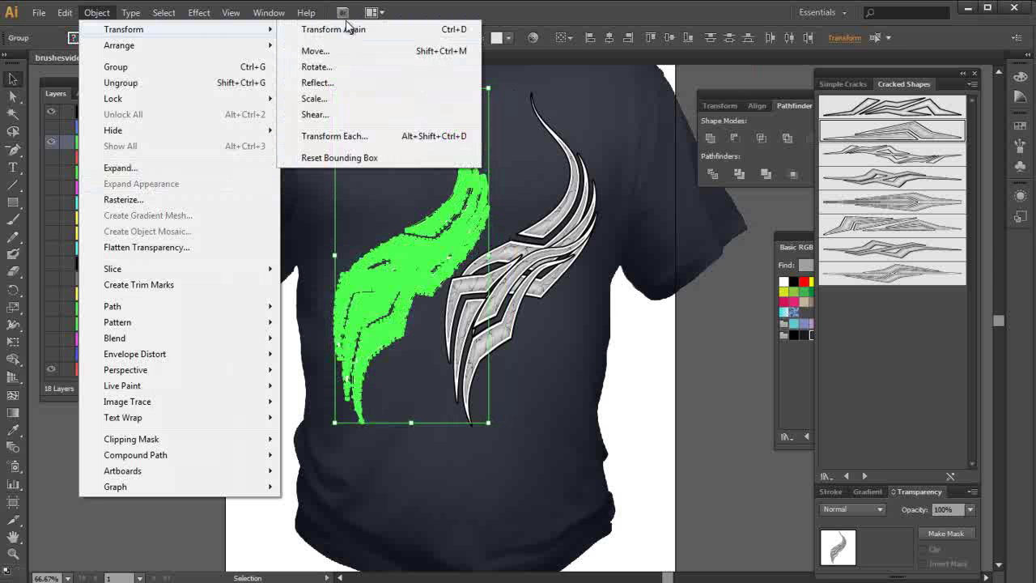
click(360, 82)
click(460, 426)
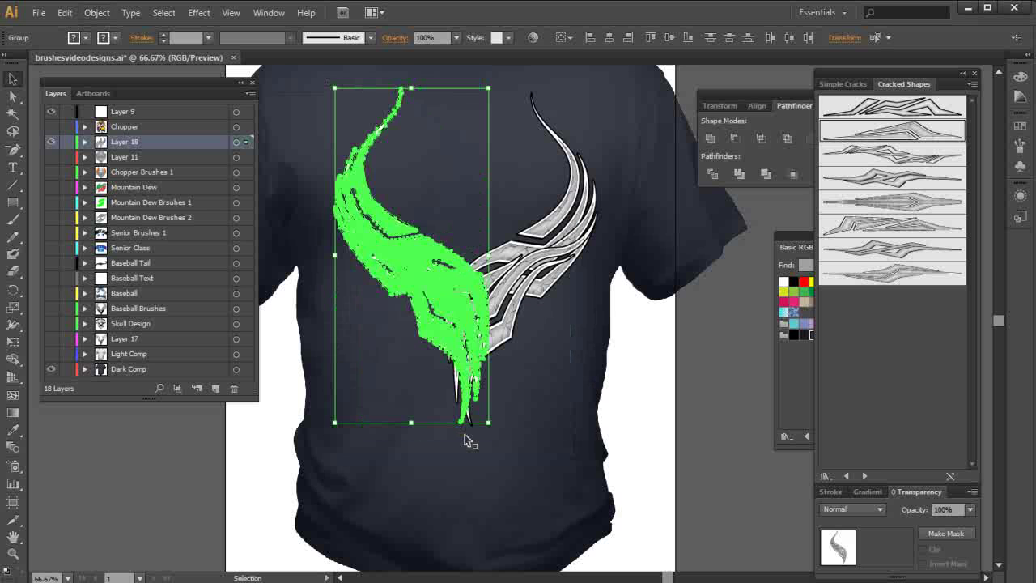
- Move the mirrored strokes slightly left so they meet the original strokes in a symmetrical V shape, and deselect them
drag(437, 336, 433, 356)
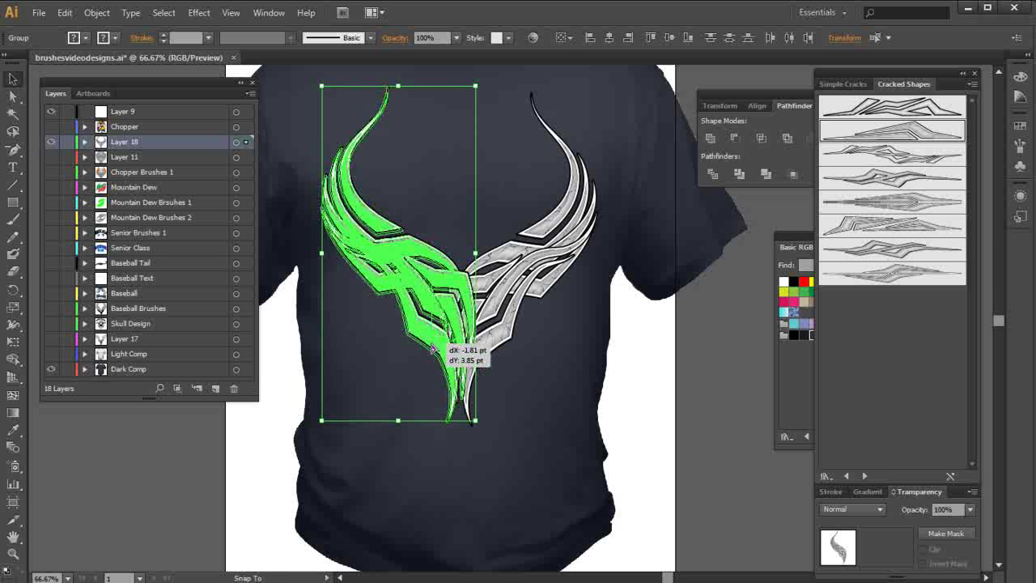
click(640, 376)
click(639, 376)
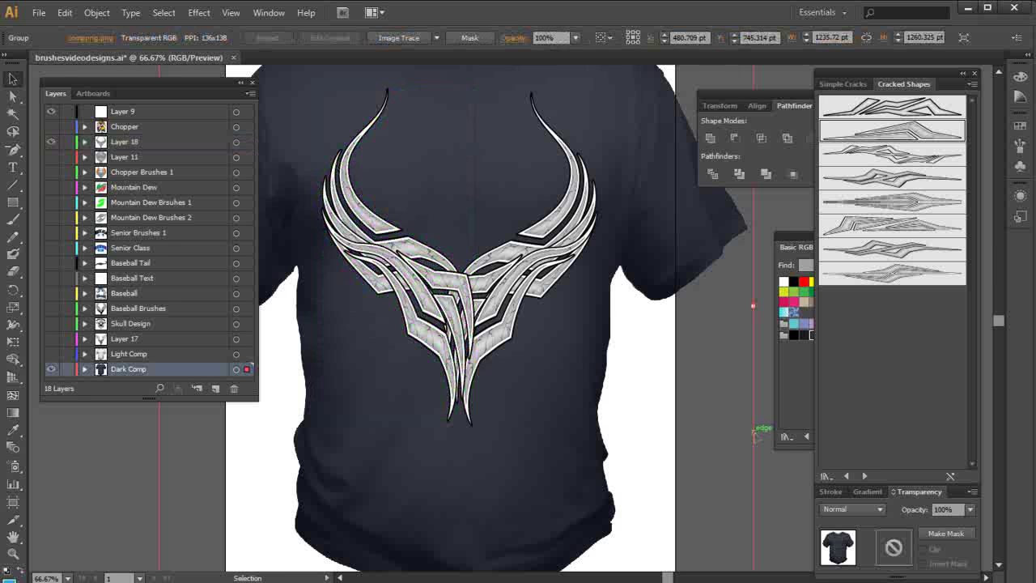
- Check the mirrored strokes with the Chopper layer shown, hide the layer again and undo the trial drag on the left half
click(51, 126)
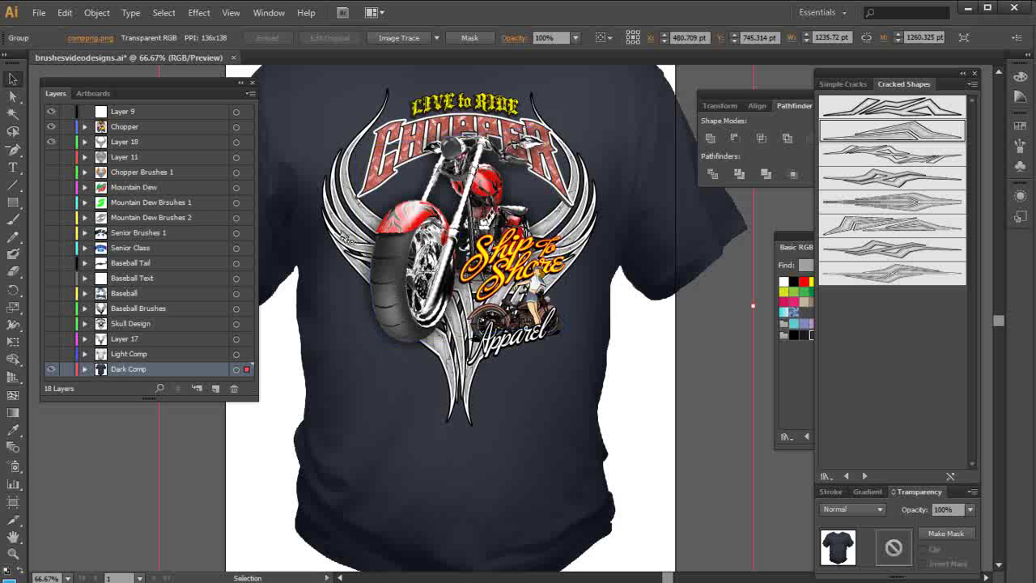
click(348, 237)
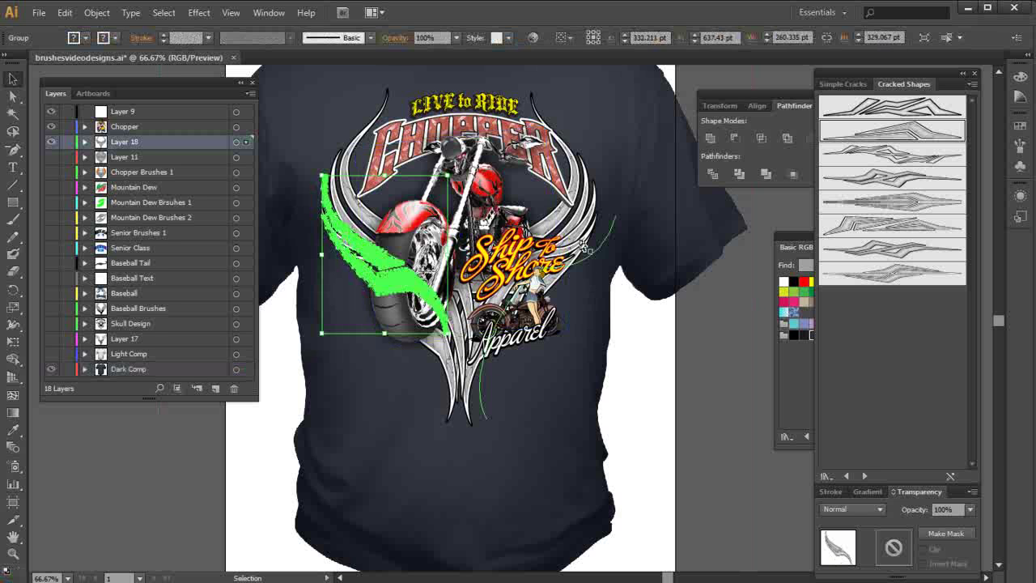
click(51, 126)
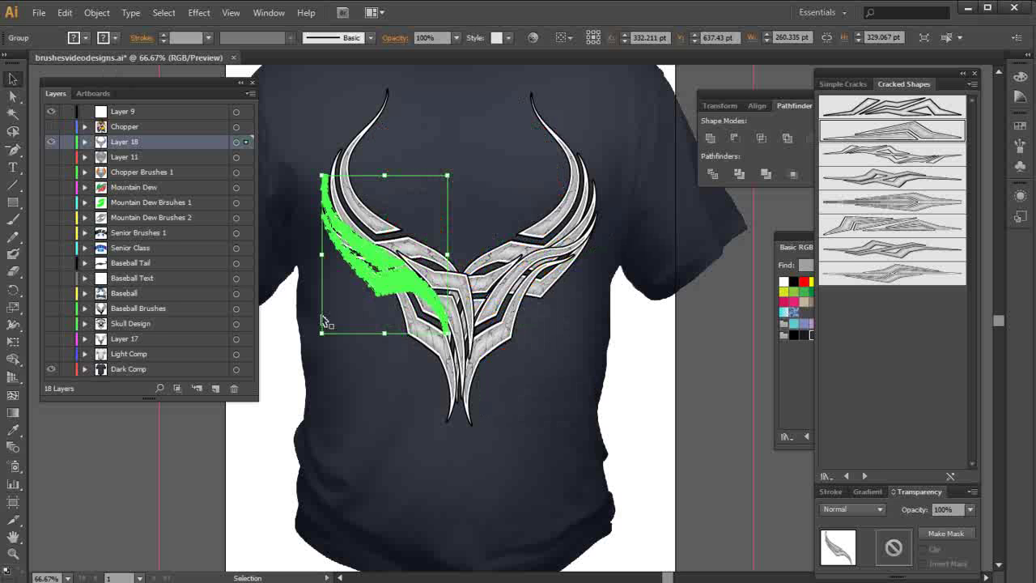
mouse_move(413, 336)
mouse_down()
mouse_move(443, 338)
mouse_move(453, 314)
mouse_move(431, 246)
mouse_move(418, 239)
mouse_move(361, 263)
mouse_move(444, 367)
mouse_move(430, 346)
mouse_move(340, 418)
mouse_up()
key(ctrl+z)
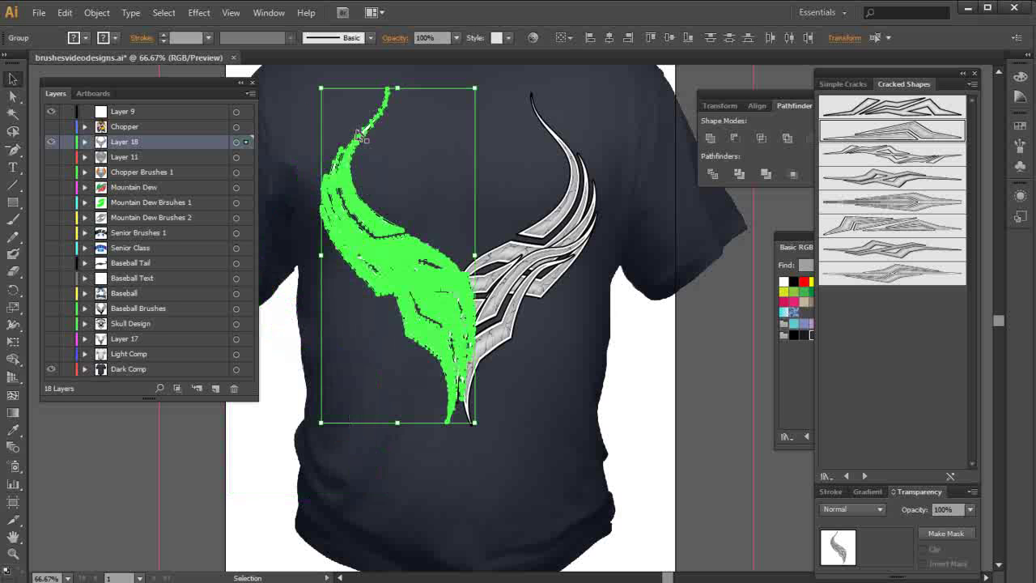
- Reselect the complete mirrored left half of the tribal shape and ungroup it
click(664, 314)
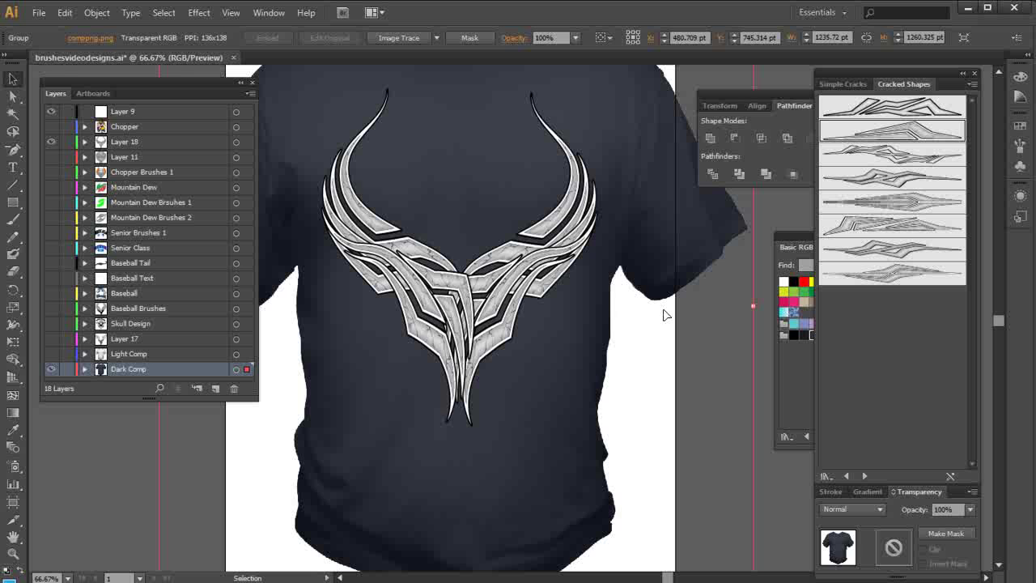
click(444, 332)
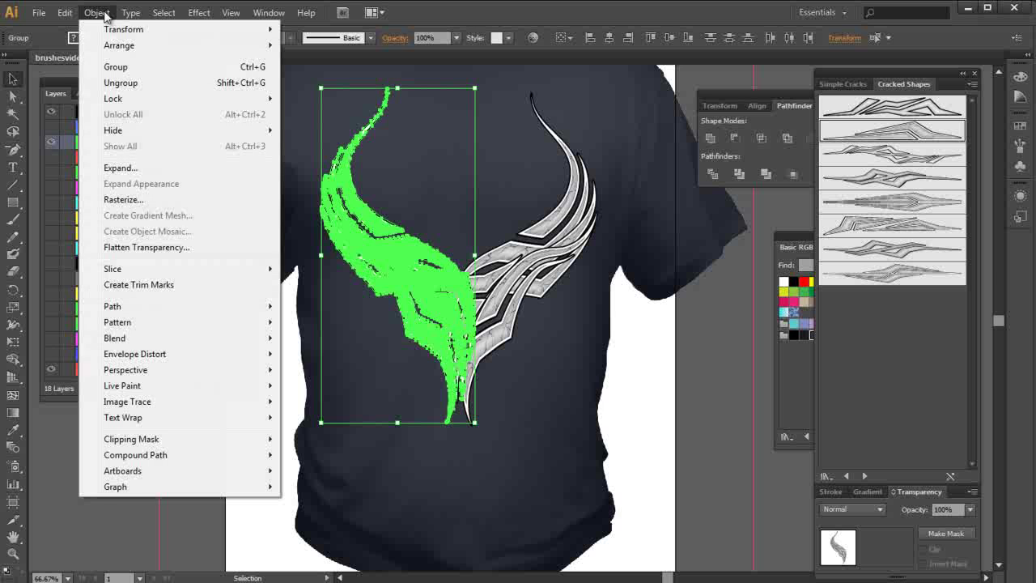
click(227, 83)
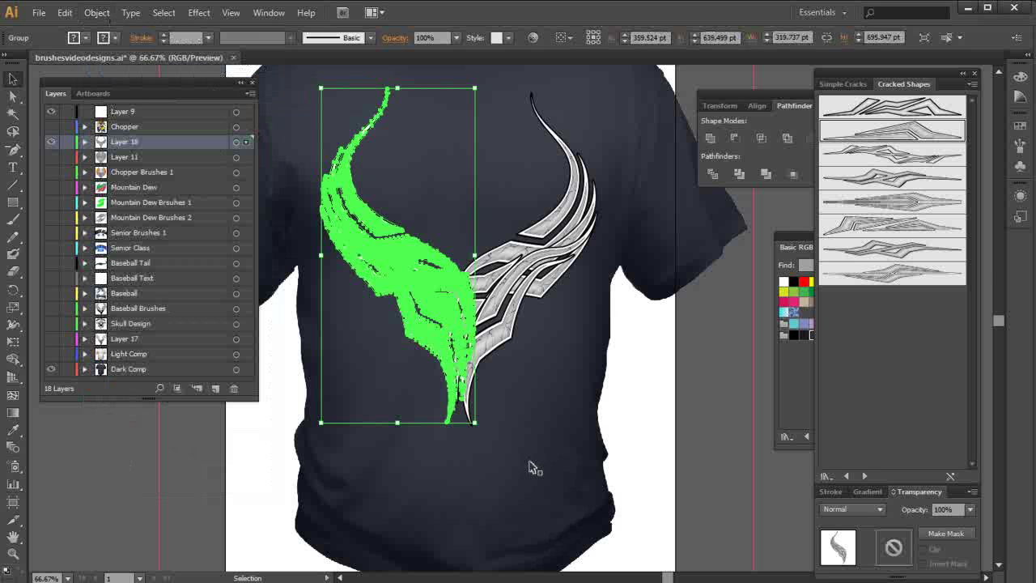
- Move the mirrored left half slightly down and left to level its bottom tip with the right half's tip, and deselect it
scroll(474, 428, up, 5)
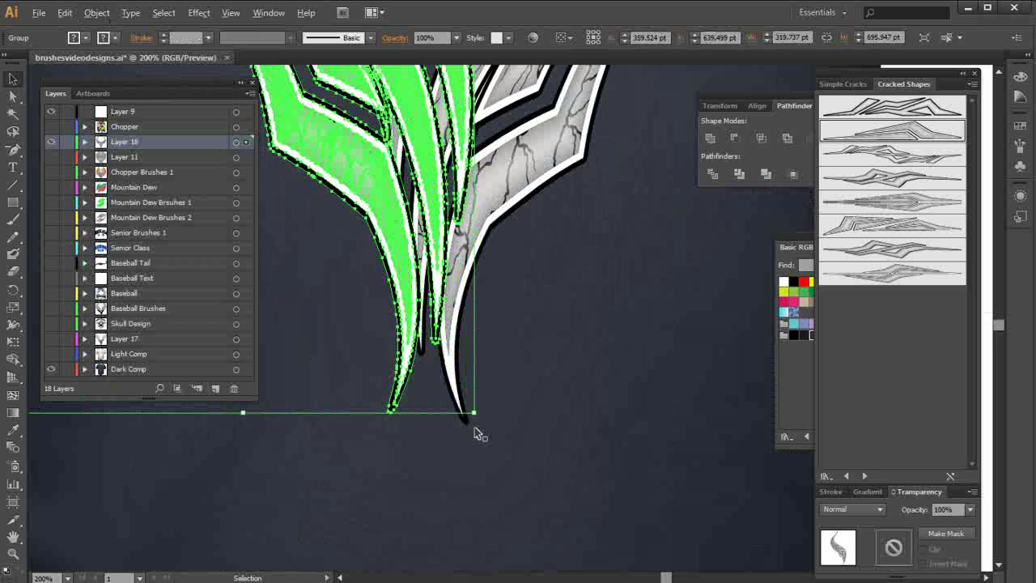
drag(321, 350, 315, 380)
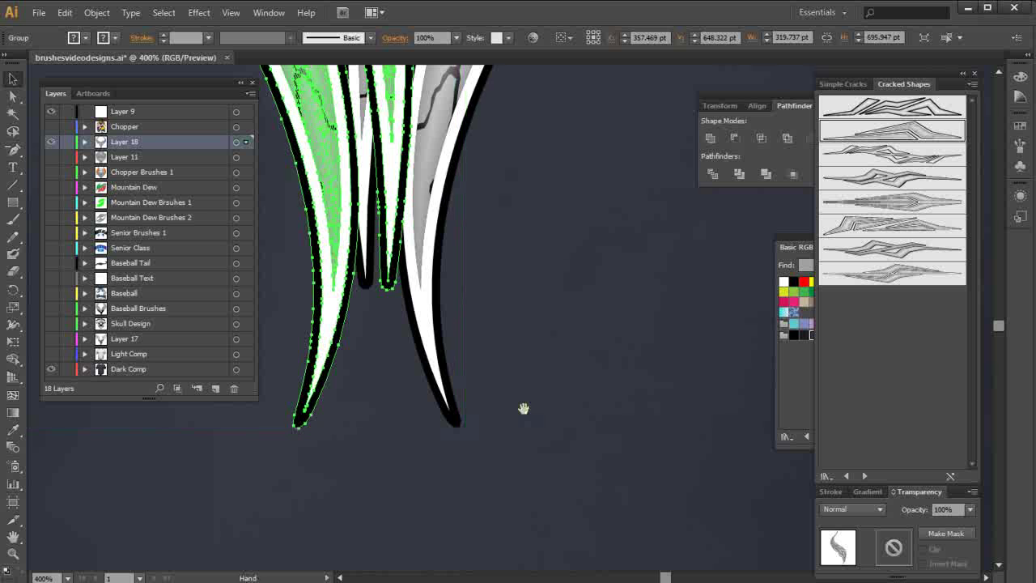
scroll(524, 414, down, 1)
key(ctrl+0)
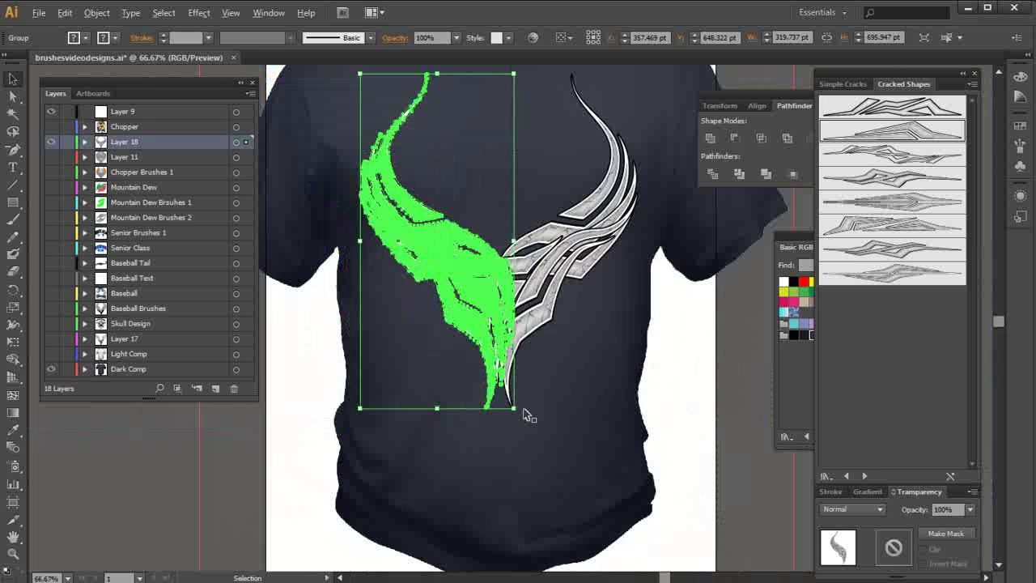
click(433, 219)
click(433, 219)
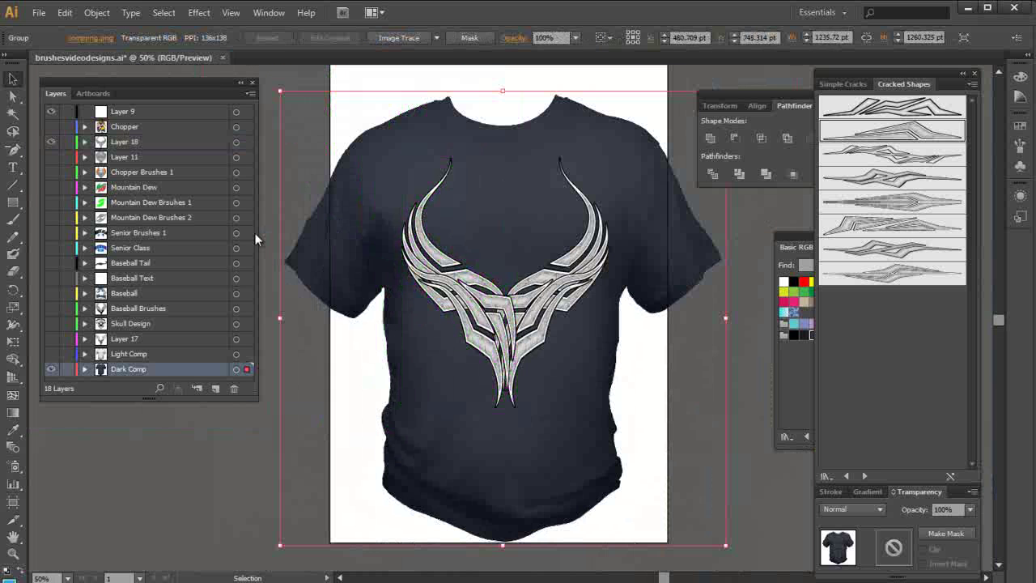
- Show the Chopper layer, select all its artwork, move it slightly down over the tribal background, and deselect it
click(51, 127)
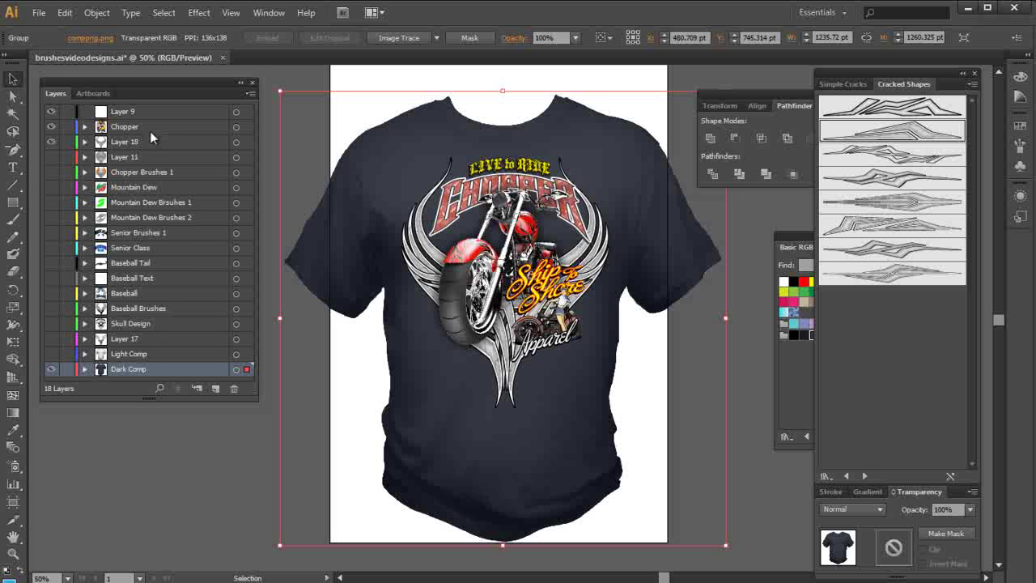
click(187, 127)
click(236, 126)
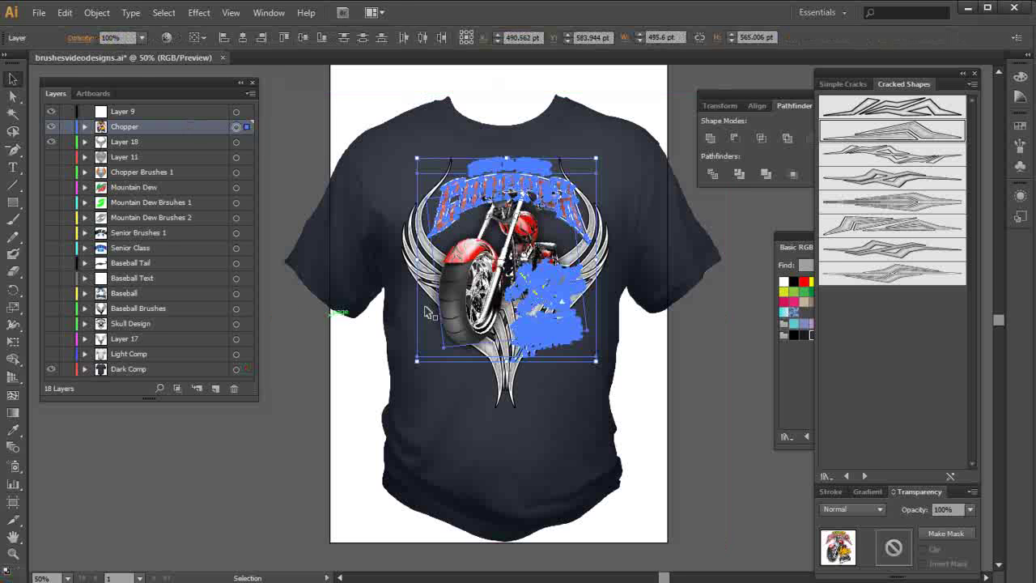
mouse_move(498, 265)
mouse_down()
mouse_move(498, 285)
mouse_move(496, 277)
mouse_up()
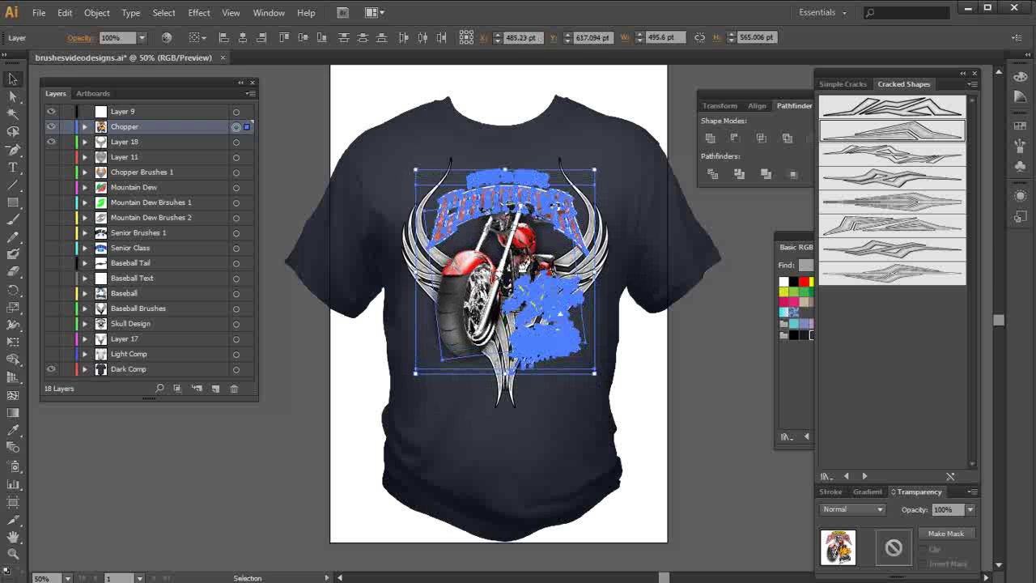
click(344, 422)
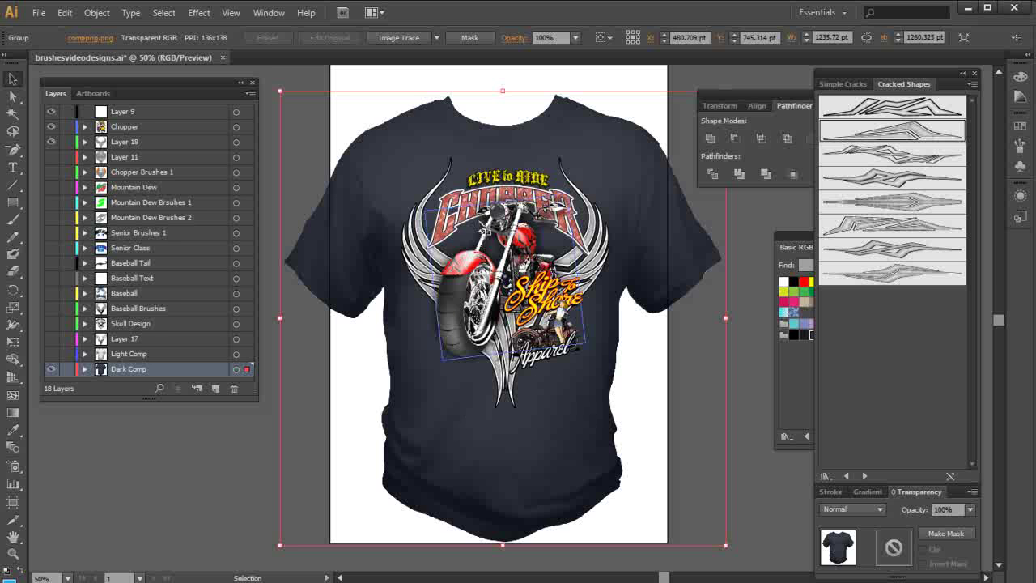
- Add a new layer directly above Layer 11, beneath the tribal background's Layer 18
click(166, 142)
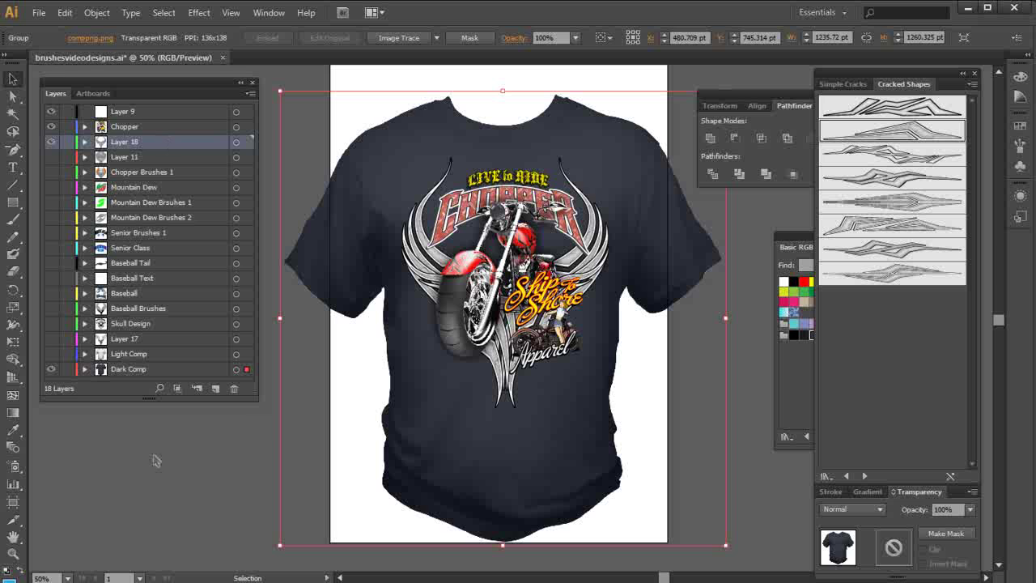
click(132, 157)
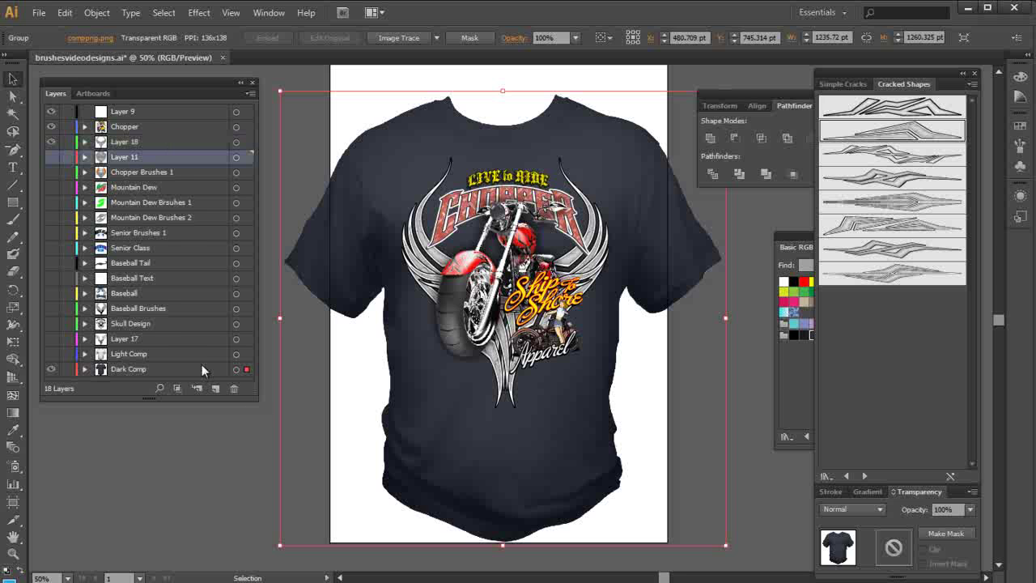
click(216, 388)
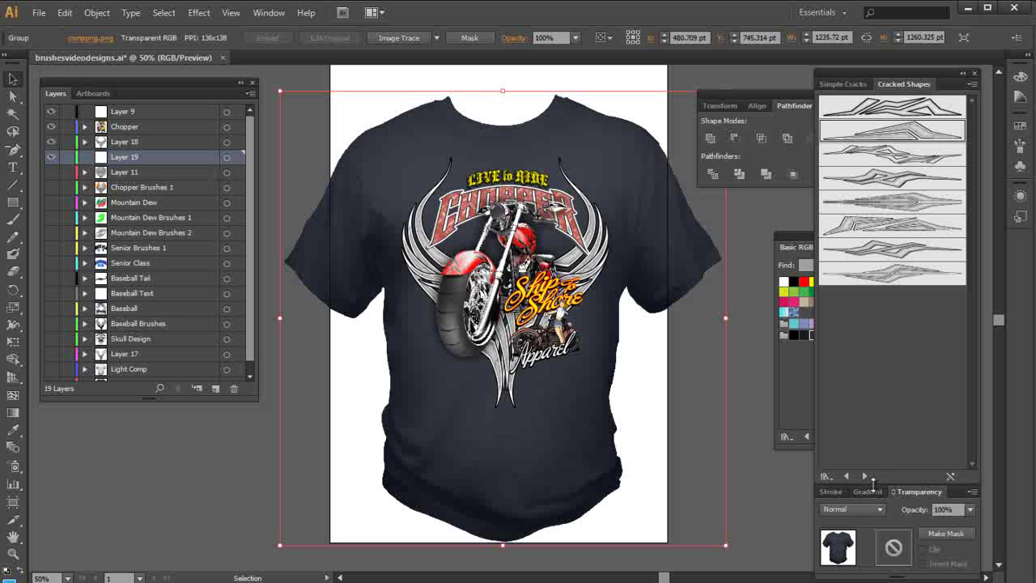
- Load the twisted-grunge library from the Distress Grunge illustrator brushes, choose its fourth brush and clear the selection of the shirt
click(828, 477)
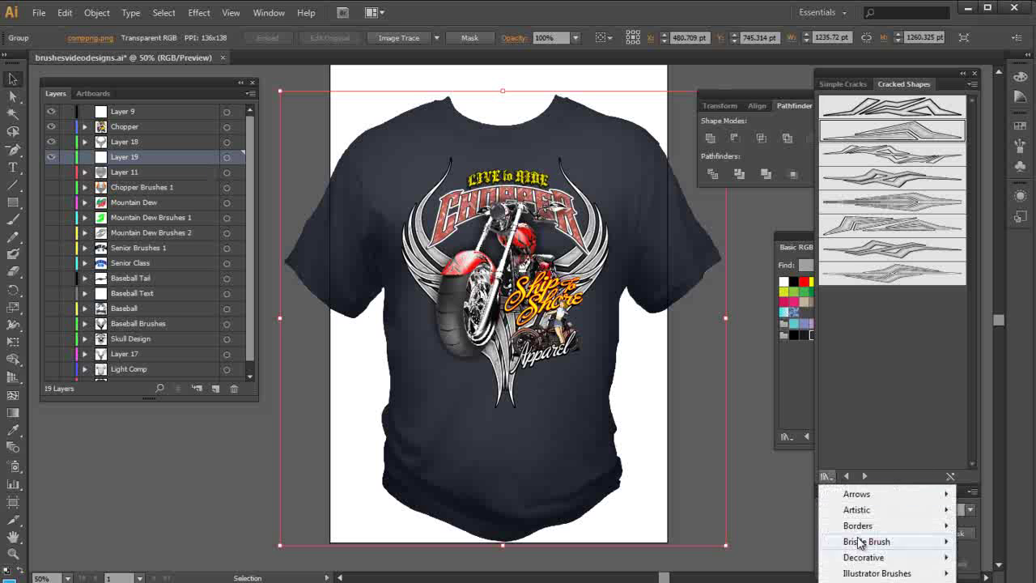
mouse_move(877, 573)
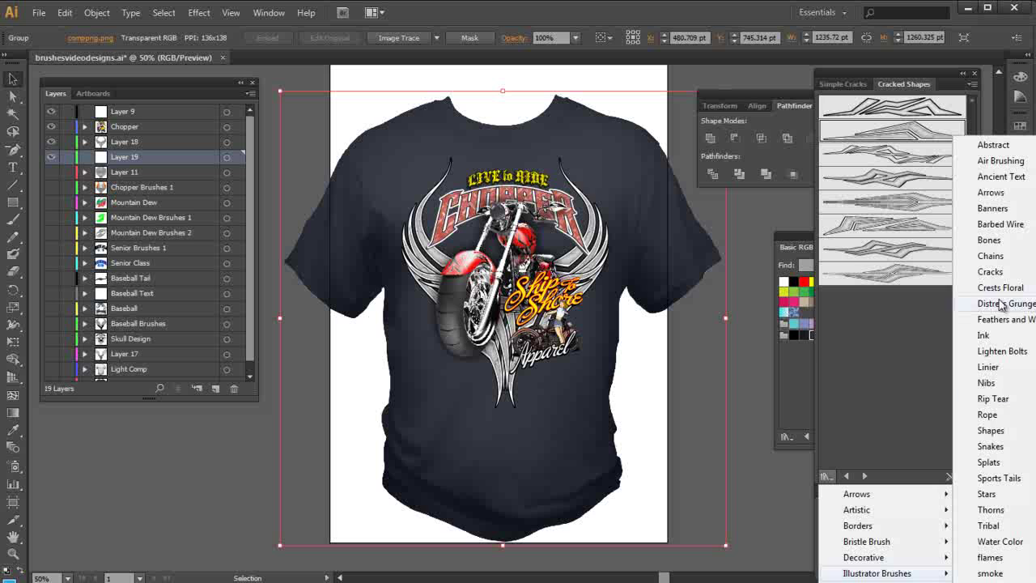
mouse_move(1000, 303)
click(856, 336)
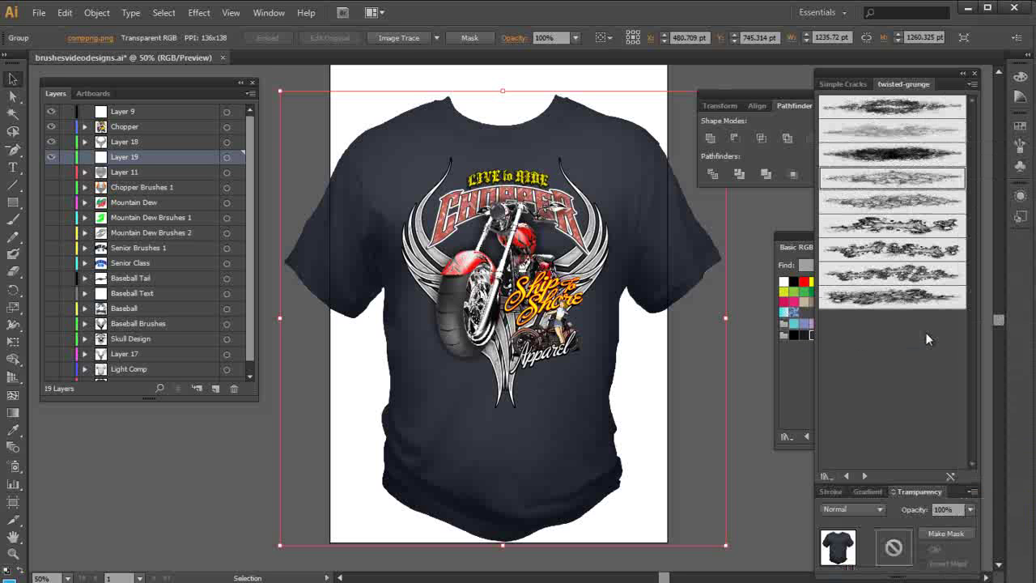
click(930, 177)
click(794, 224)
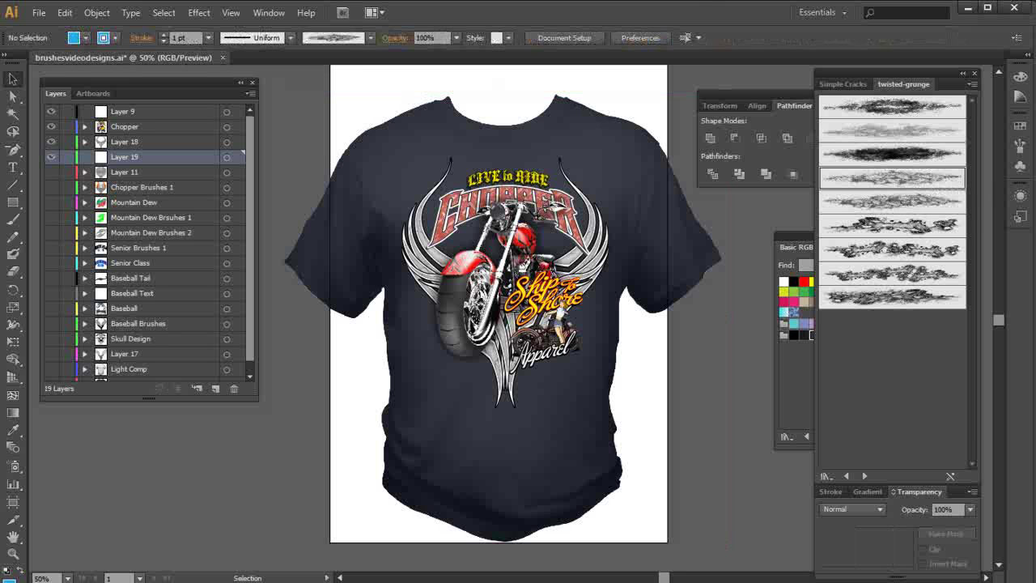
- Activate the Paintbrush and swap the dark shirt for the light one by showing Light Comp and hiding Dark Comp
click(13, 219)
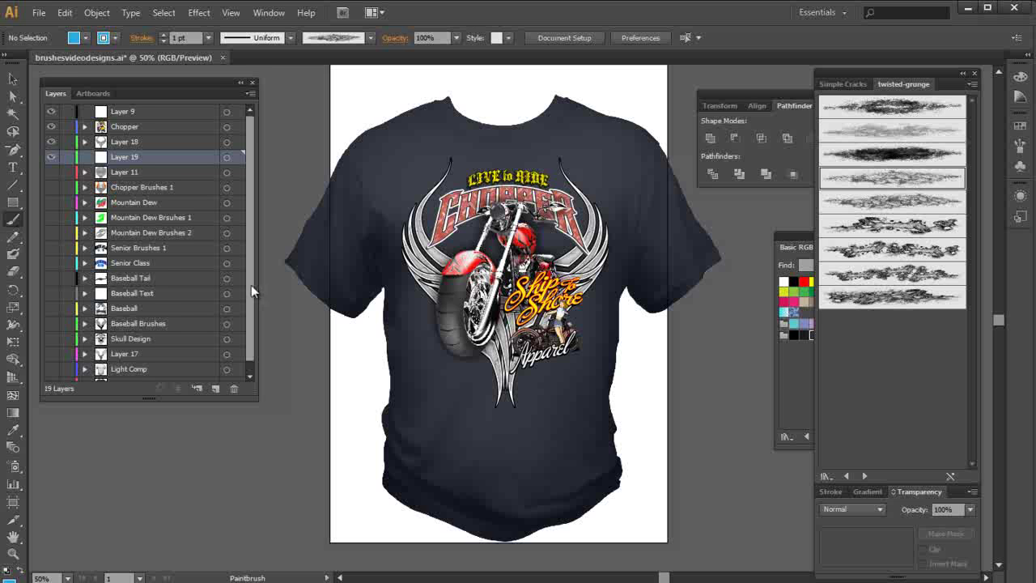
drag(251, 285, 252, 352)
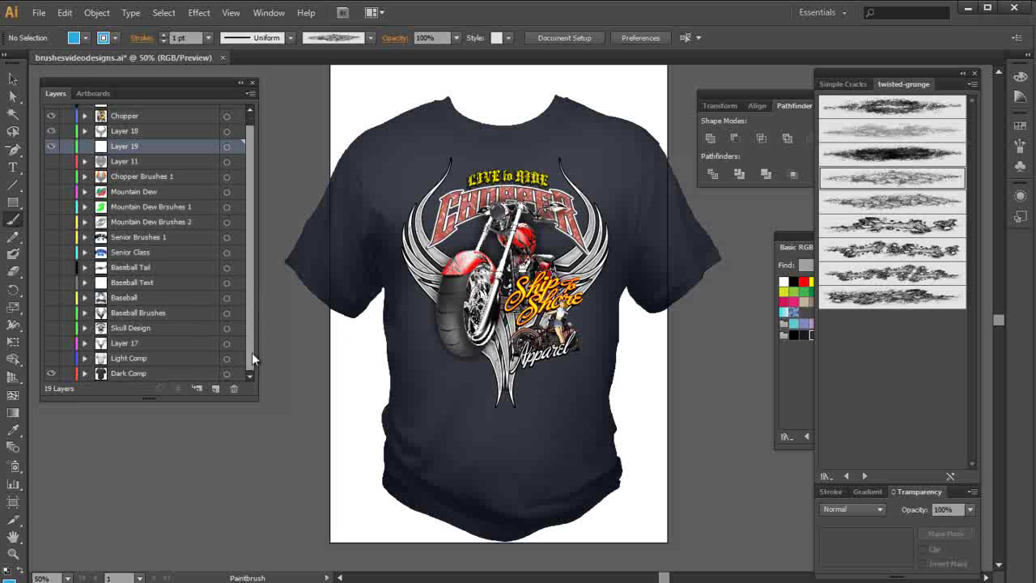
click(50, 359)
click(50, 374)
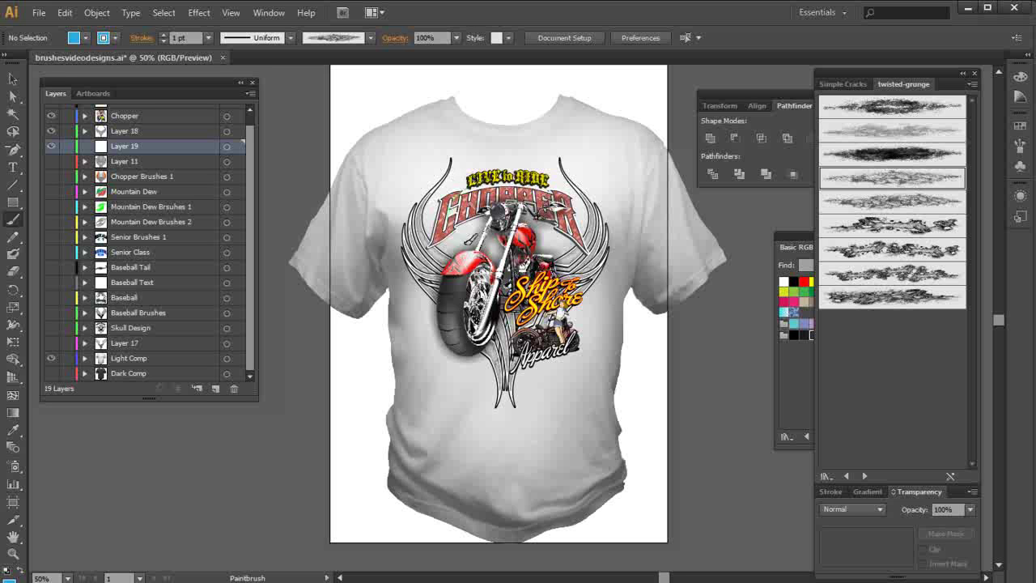
- Paint five grunge strokes on Layer 19 behind the chopper: one central, two fanning to the upper sides and two along the lower sides
drag(498, 263, 445, 215)
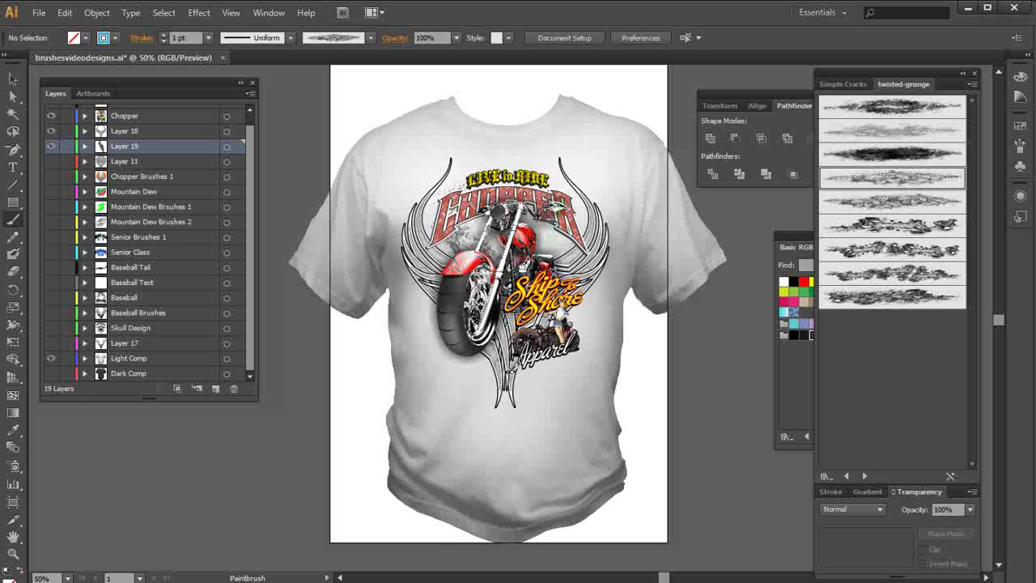
scroll(518, 316, up, 2)
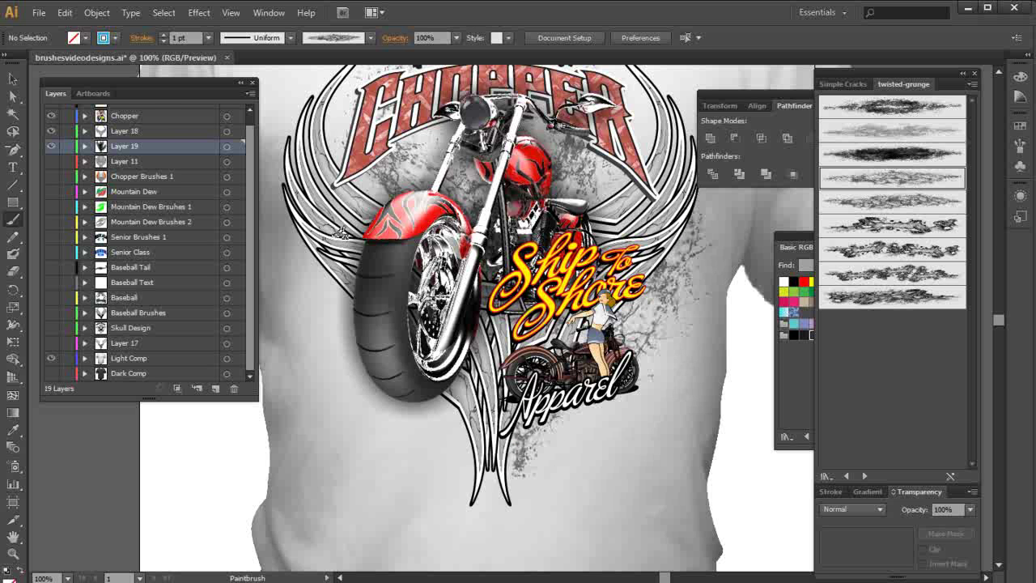
mouse_move(307, 218)
mouse_down()
mouse_move(300, 248)
mouse_move(345, 325)
mouse_move(439, 399)
mouse_move(476, 467)
mouse_up()
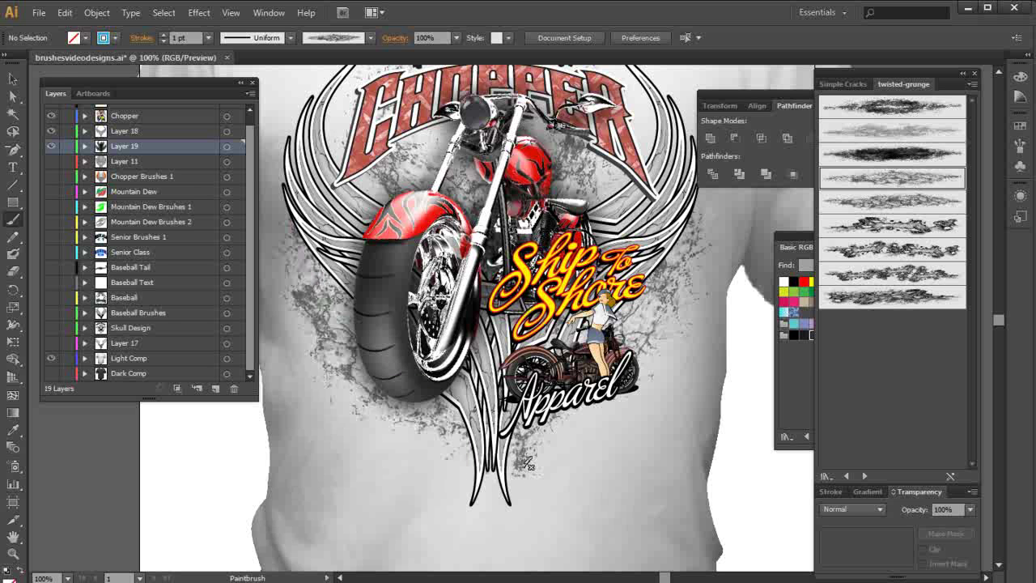
scroll(528, 465, up, 2)
scroll(530, 461, up, 2)
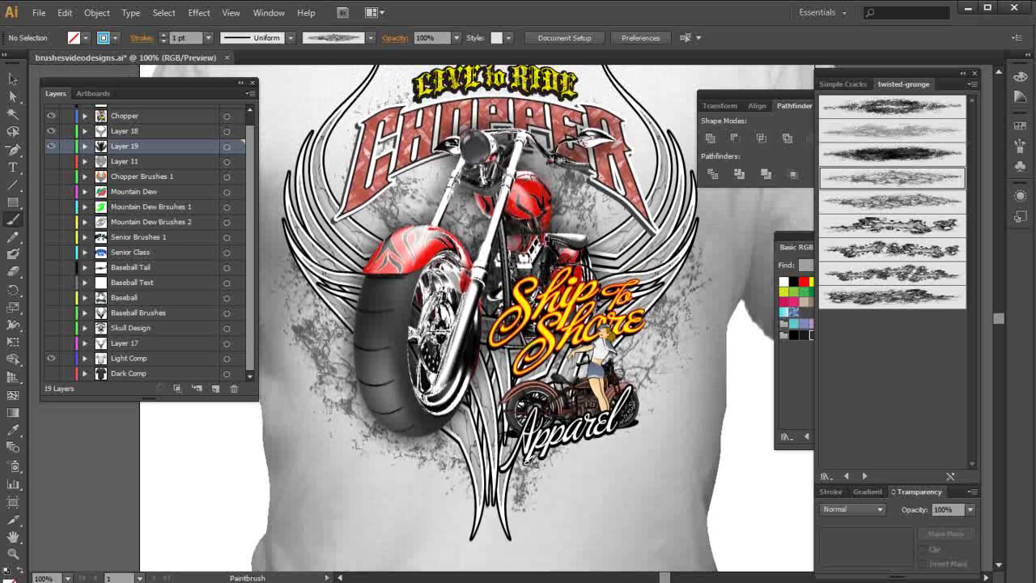
- Hide the Chopper layer, expand the appearance of all Layer 19 grunge strokes and fill them with a gray from Basic RGB
click(51, 118)
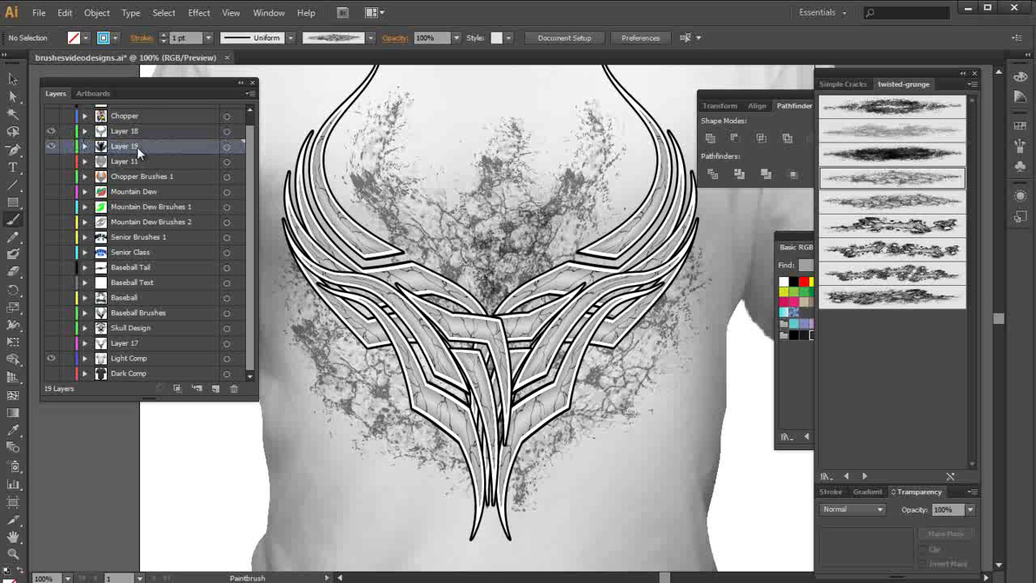
click(86, 147)
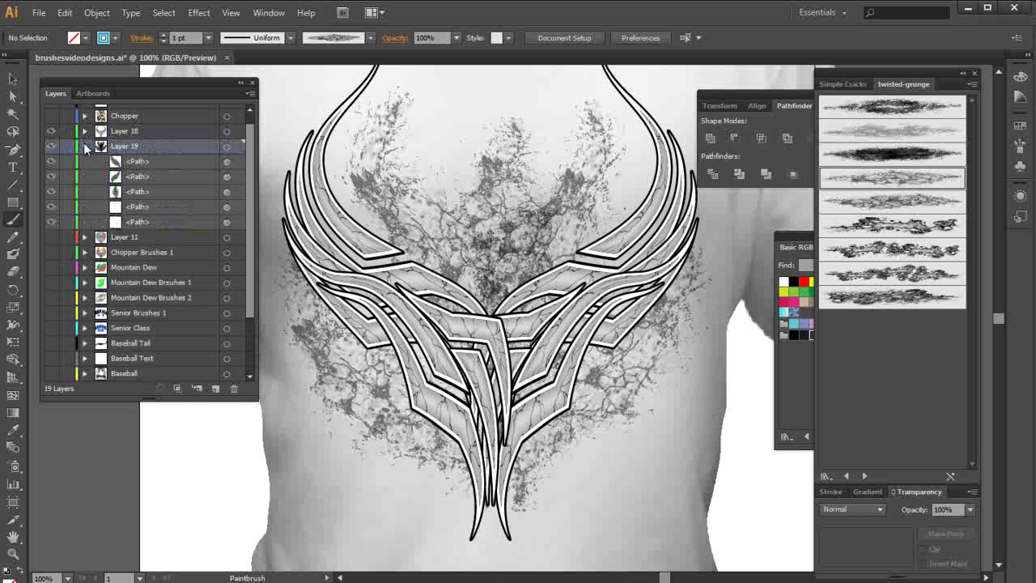
click(229, 146)
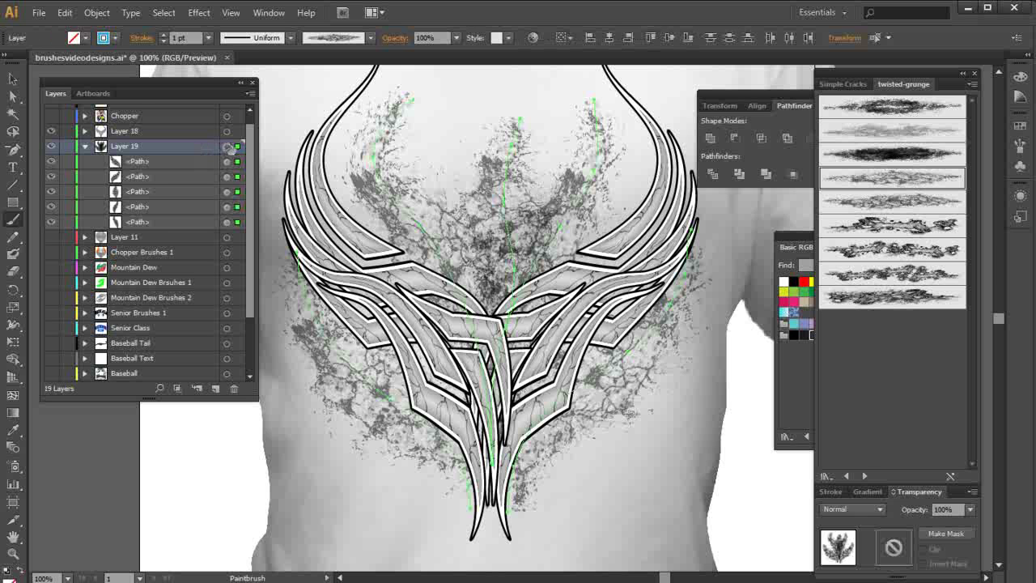
click(96, 13)
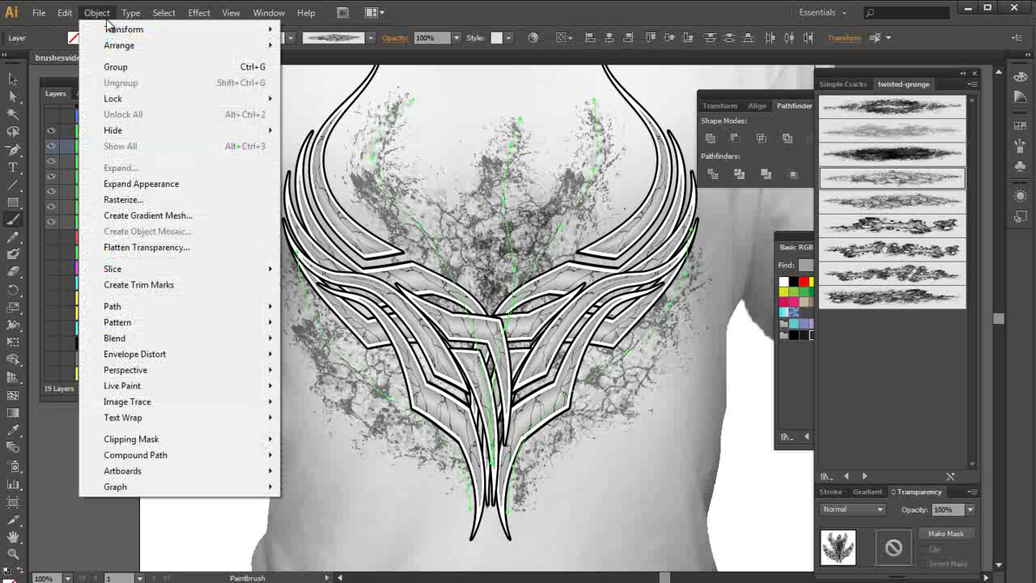
click(139, 184)
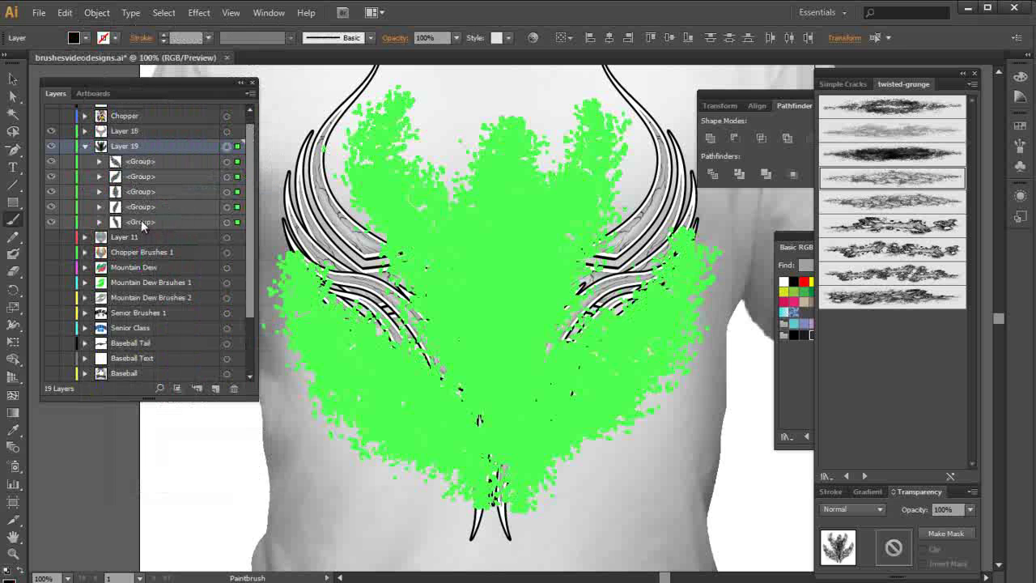
drag(809, 245, 735, 237)
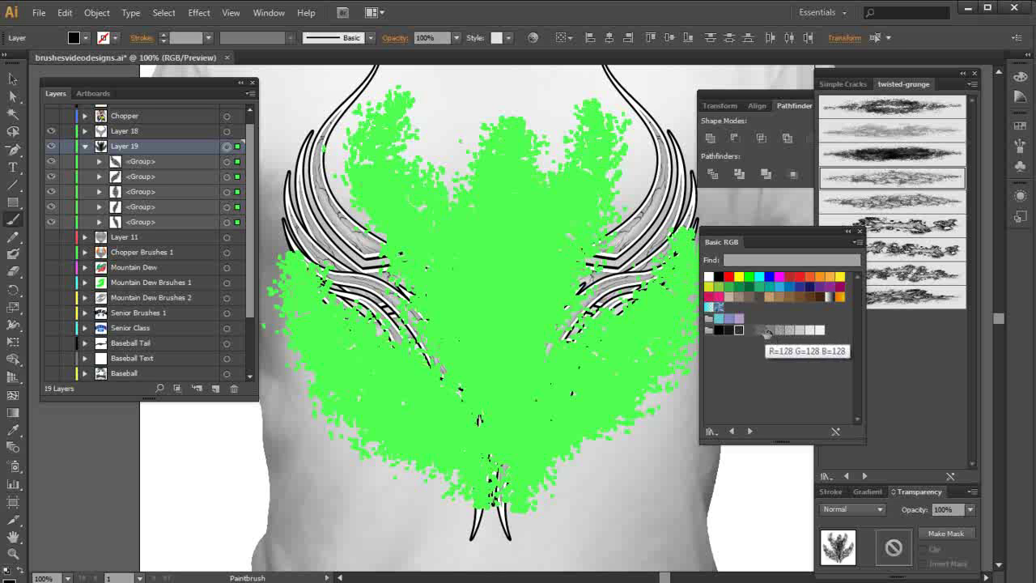
click(760, 331)
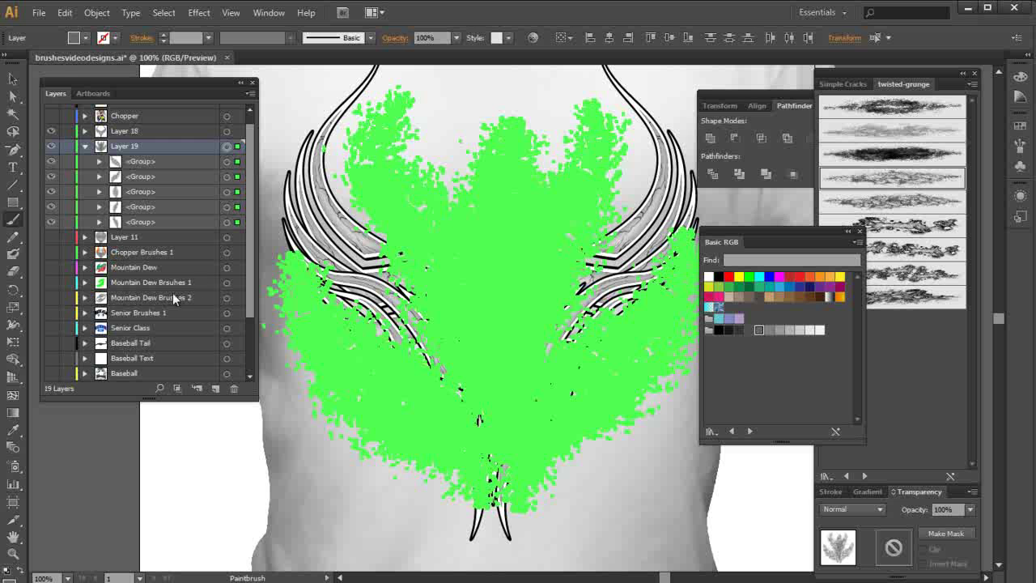
- Show Dark Comp in place of Light Comp, show the Chopper layer again and deselect the grunge strokes
scroll(158, 331, down, 3)
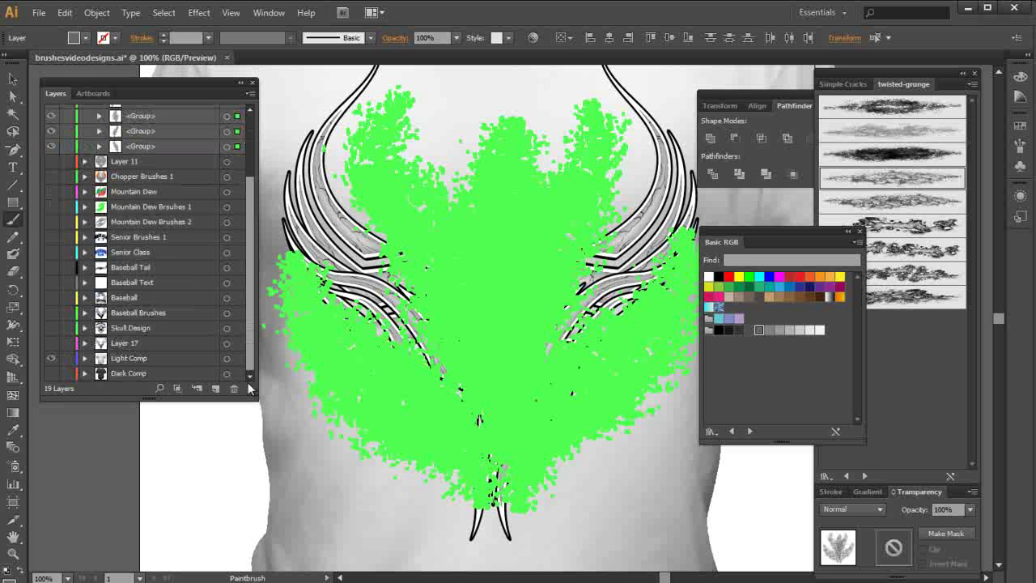
click(51, 373)
click(51, 358)
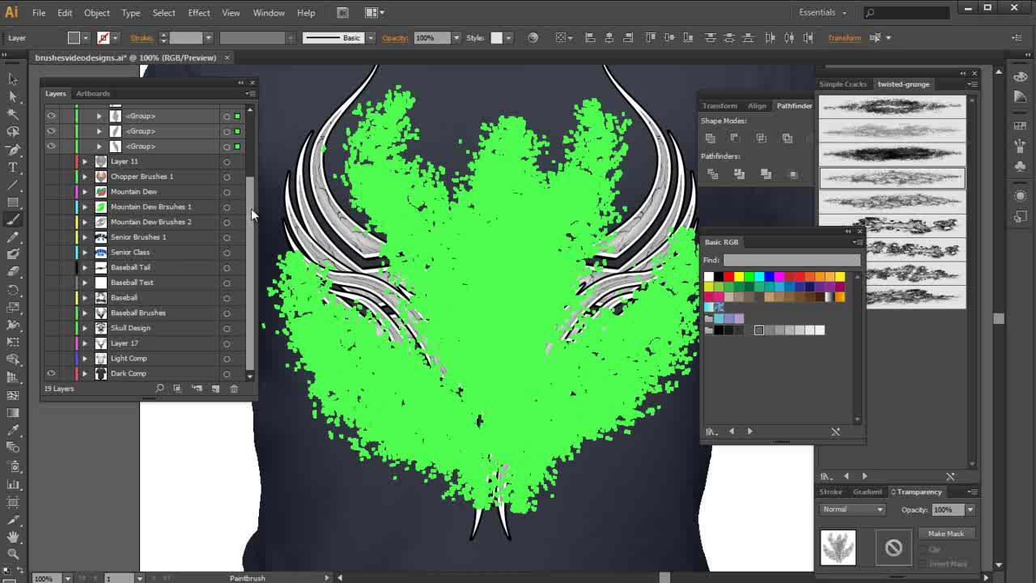
drag(251, 208, 255, 119)
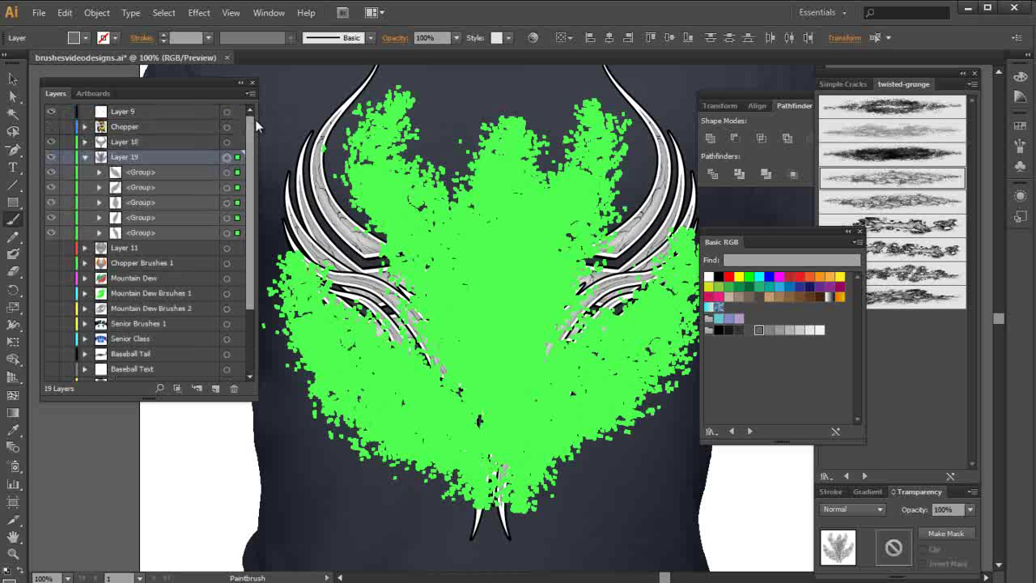
click(51, 127)
click(12, 80)
click(215, 486)
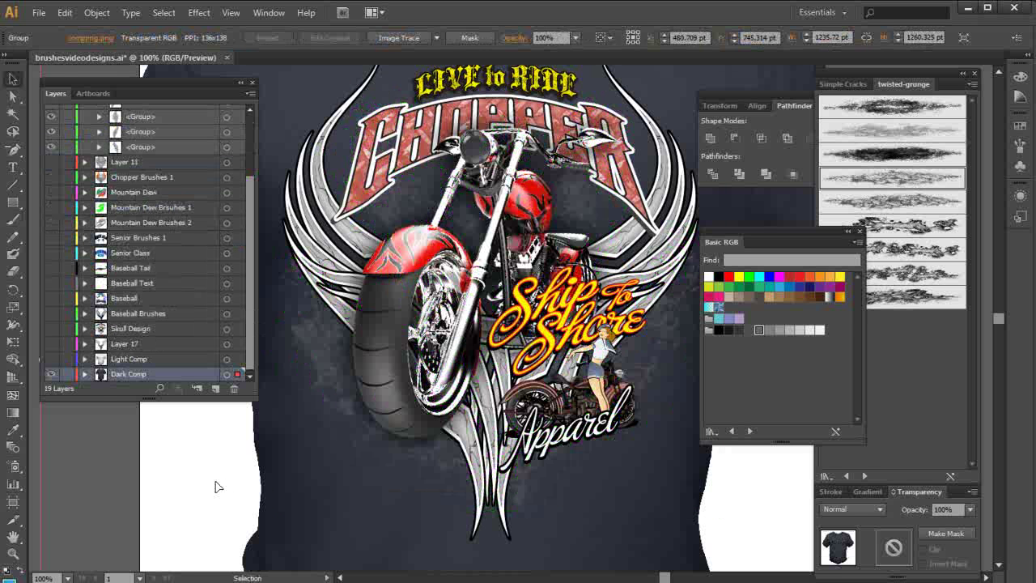
- Select the lower-left grunge group and set up the Warp tool with Detail and Simplify turned off
click(336, 374)
mouse_move(314, 337)
mouse_down()
mouse_move(296, 338)
mouse_move(311, 334)
mouse_up()
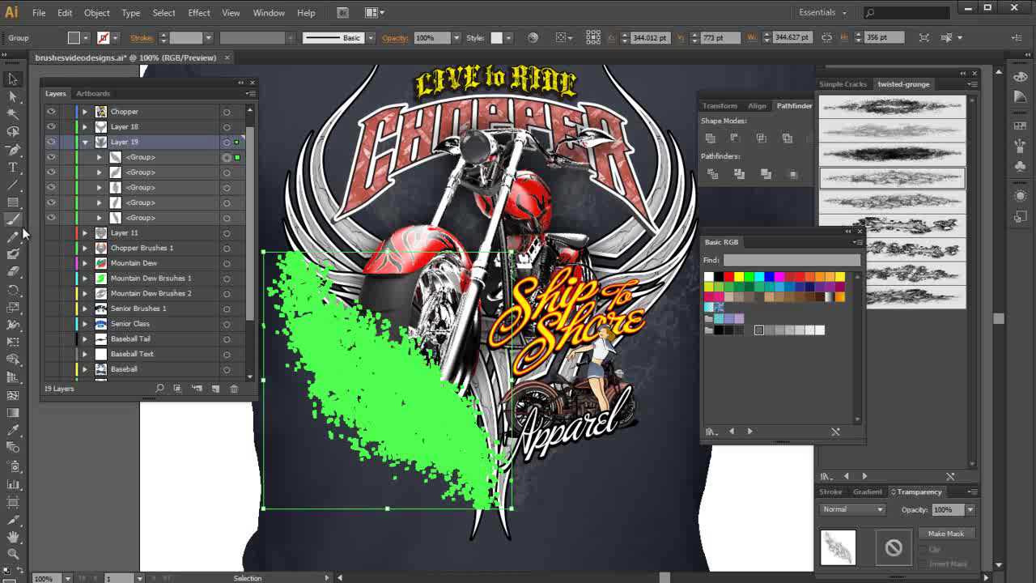
click(18, 326)
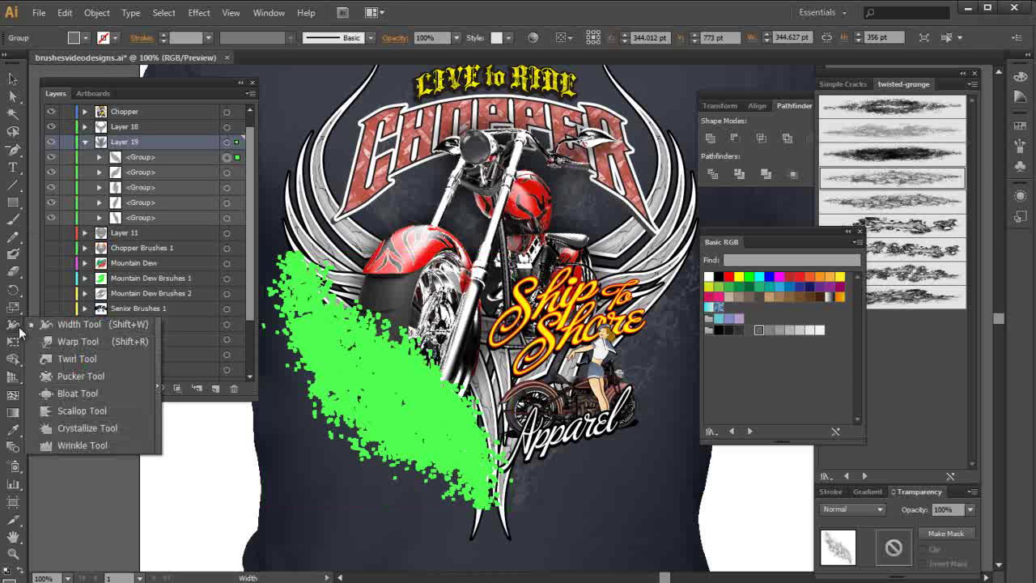
click(70, 343)
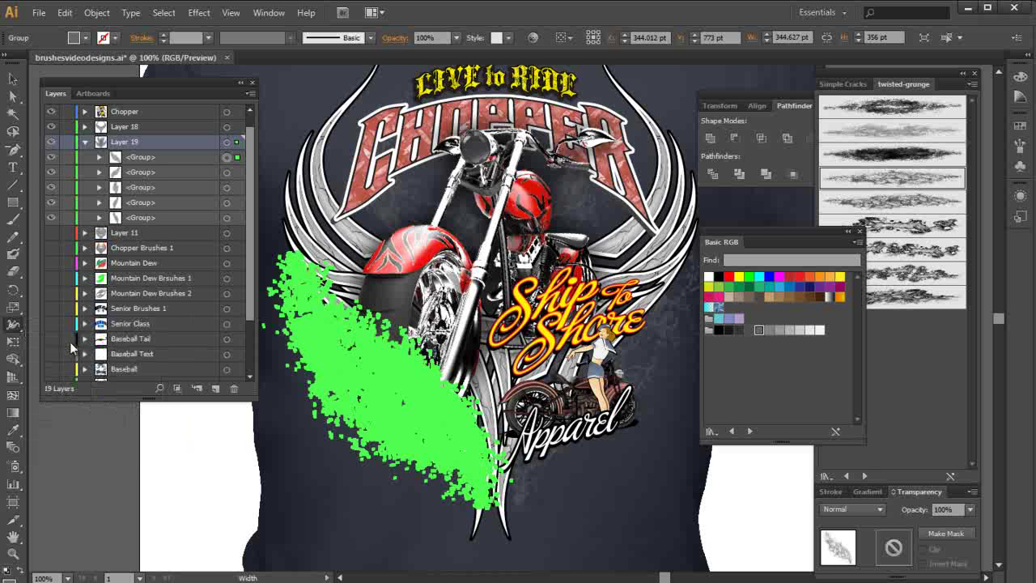
double_click(15, 328)
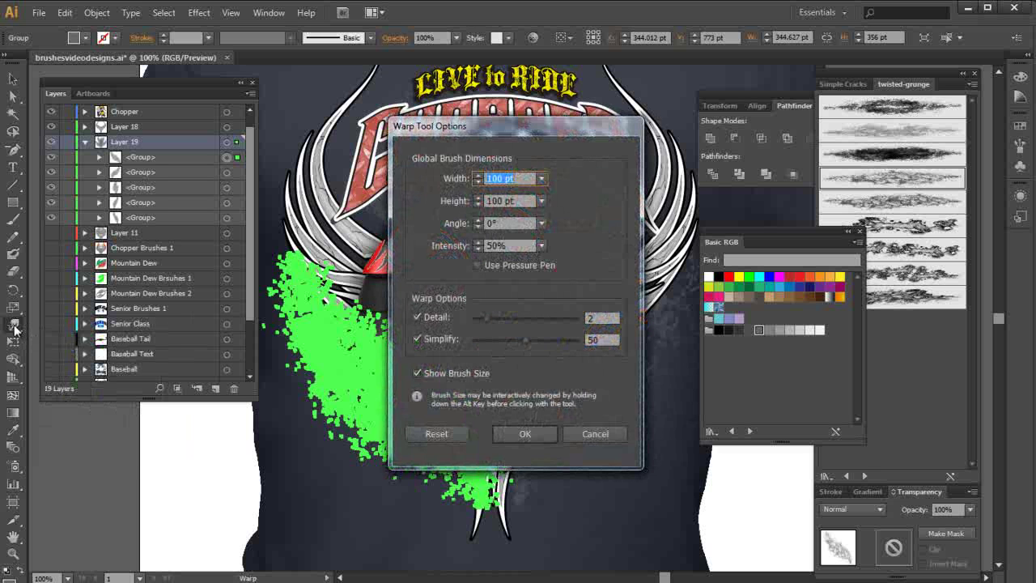
click(417, 317)
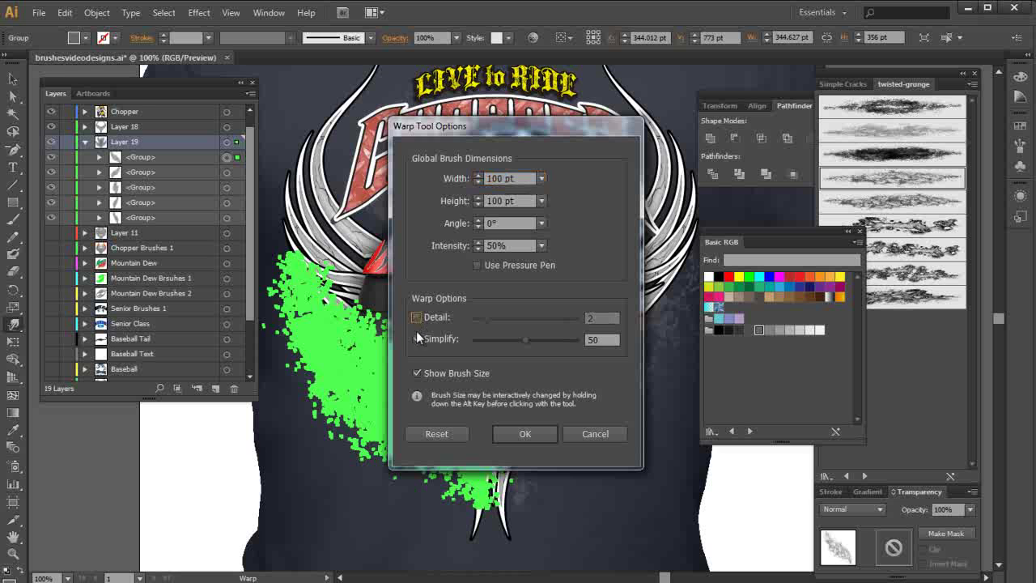
click(417, 340)
click(526, 434)
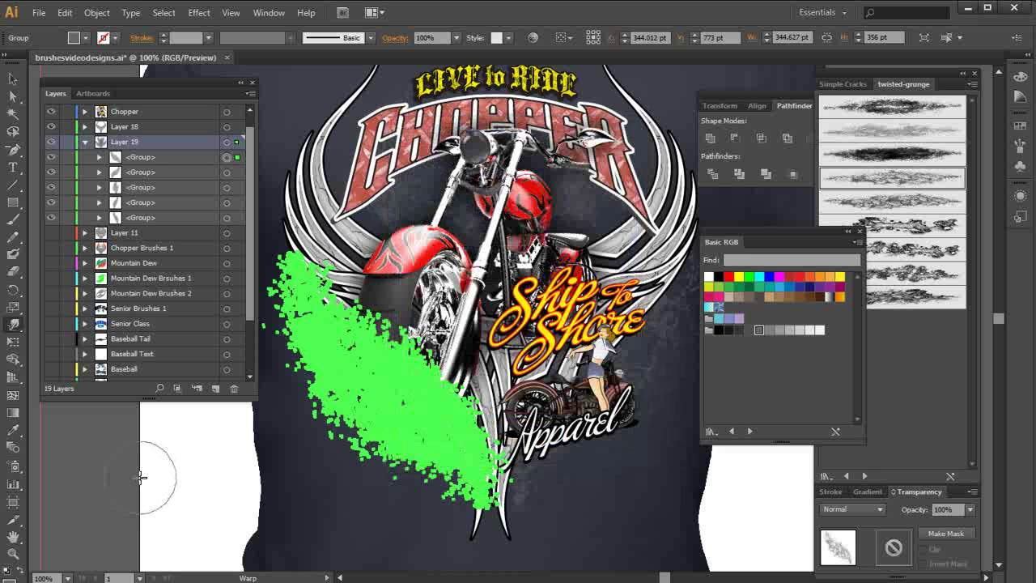
- Enlarge the Warp brush, push the lower-left grunge group's texture upward and outward in several strokes, and deselect the group
mouse_move(141, 478)
mouse_down()
mouse_move(173, 428)
mouse_move(301, 442)
mouse_up()
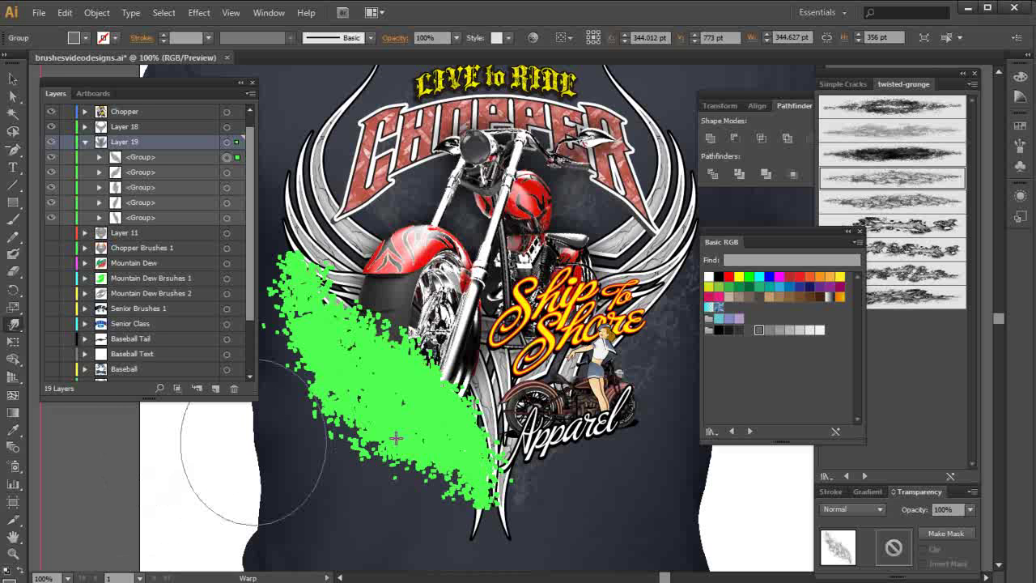
drag(380, 403, 391, 388)
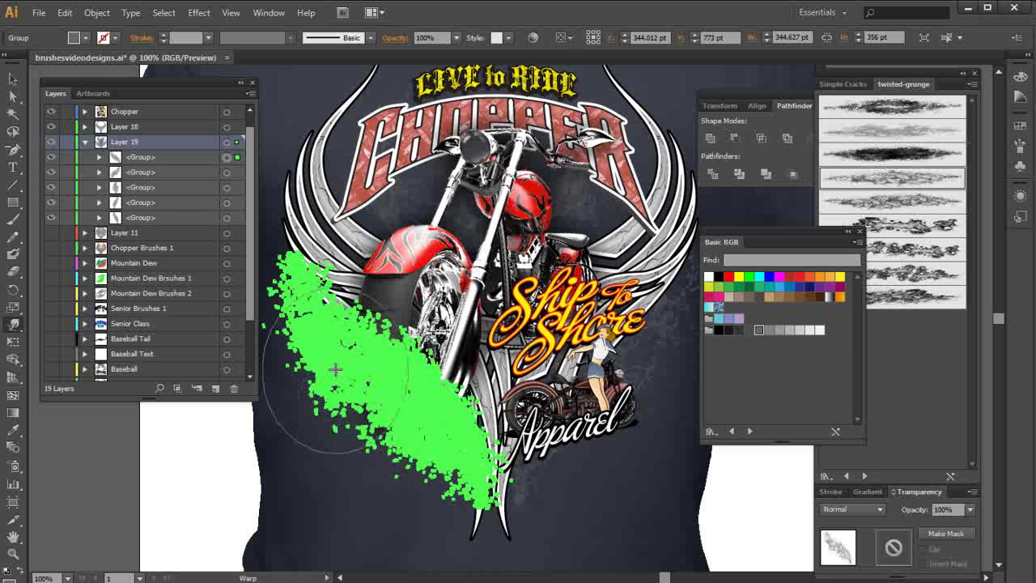
drag(330, 359, 339, 344)
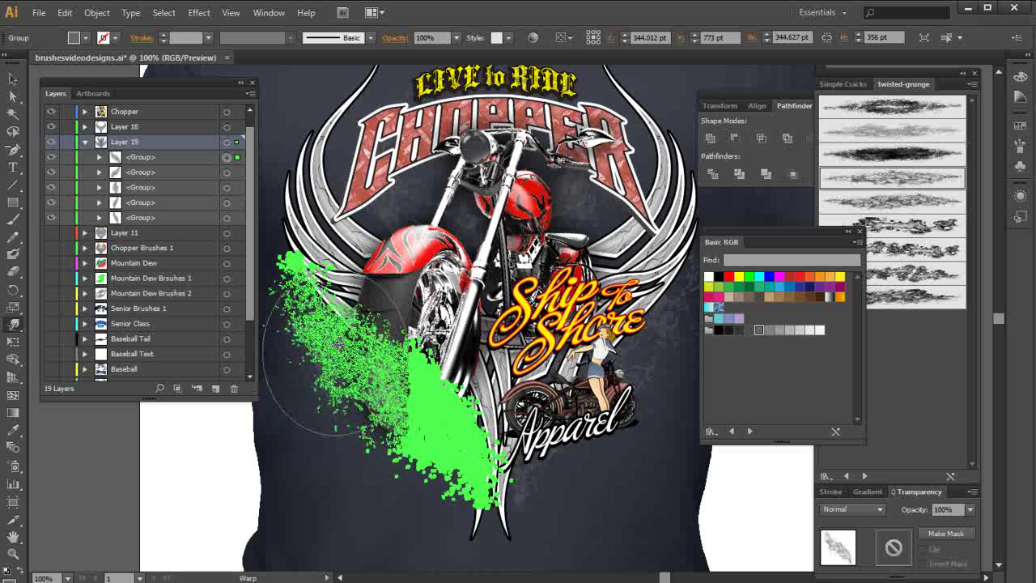
mouse_move(312, 294)
mouse_down()
mouse_move(296, 260)
mouse_move(310, 232)
mouse_move(372, 305)
mouse_up()
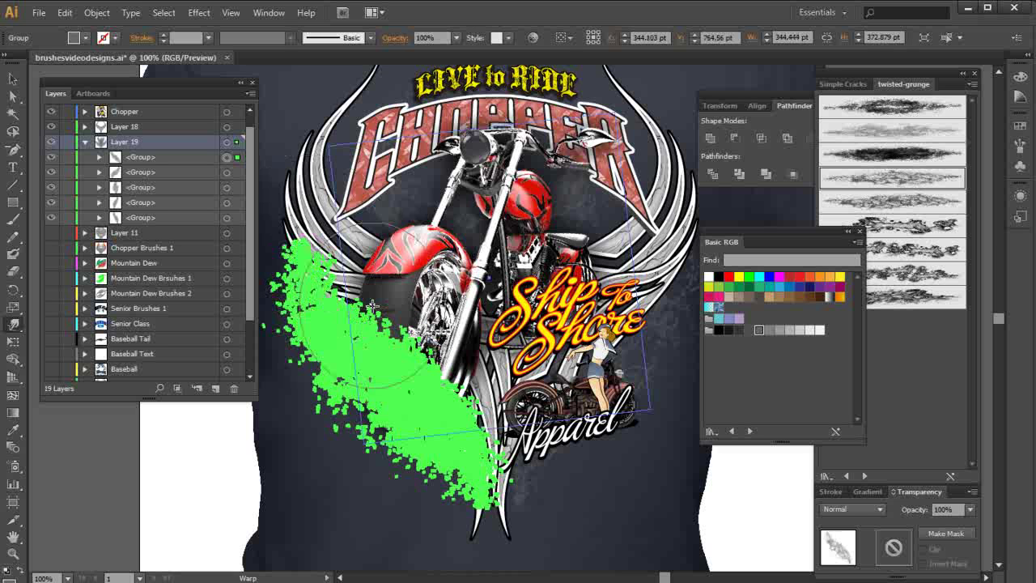
click(13, 79)
key(Delete)
click(125, 480)
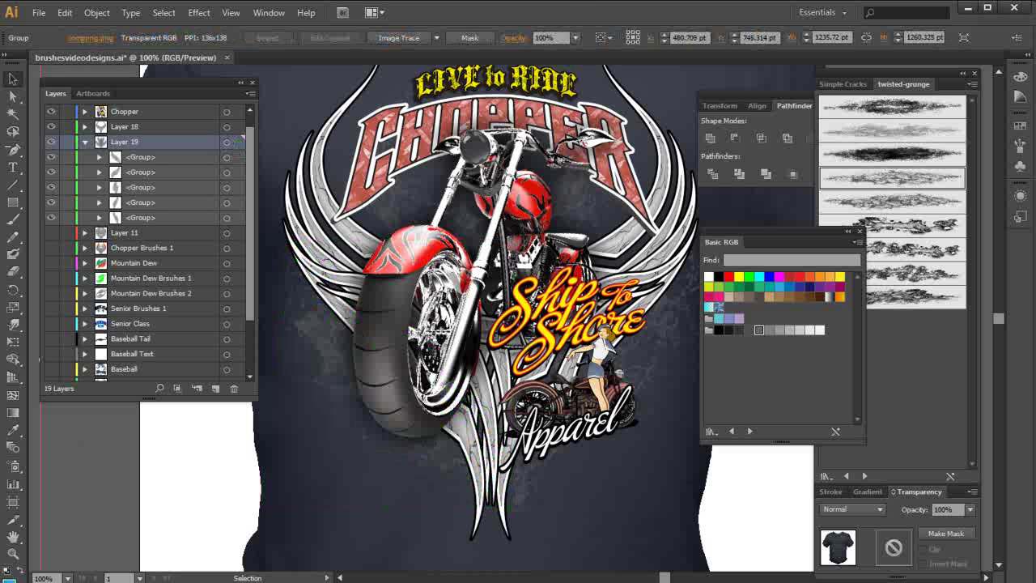
- Check the warped grunge texture against the whole shirt design
key(ctrl+z)
scroll(527, 470, down, 1)
key(ctrl+shift+z)
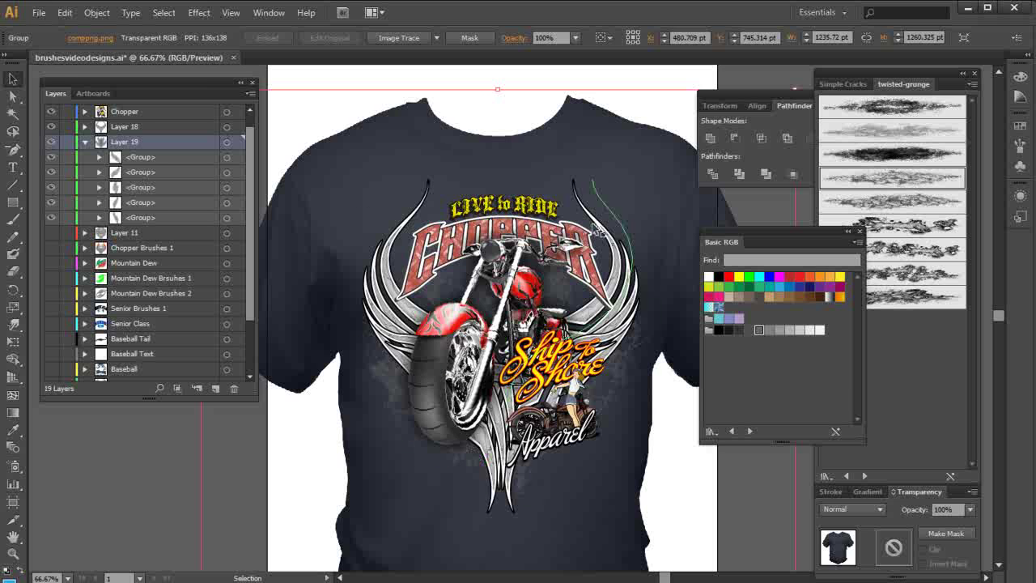